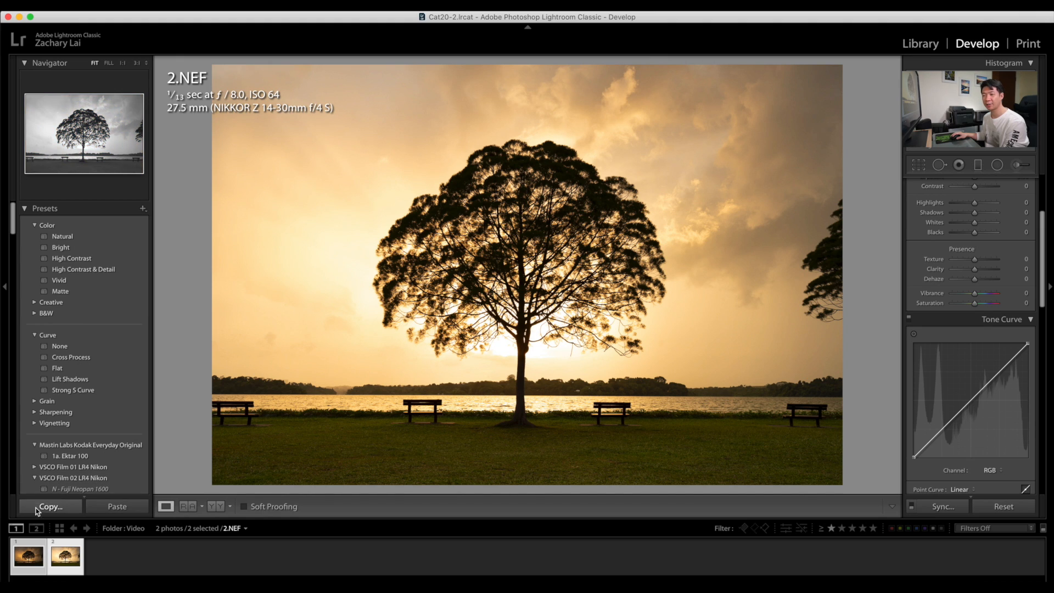
Check 1.NEF for dust spots with Spot Removal's Visualize Spots at a slightly higher threshold, and turn the visualization off
click(27, 556)
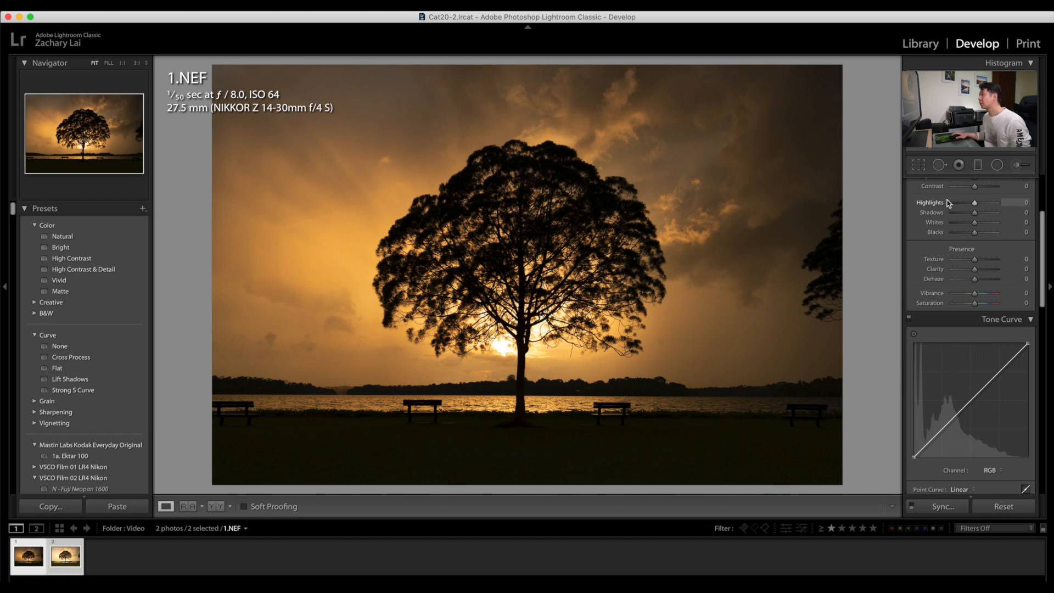
click(941, 169)
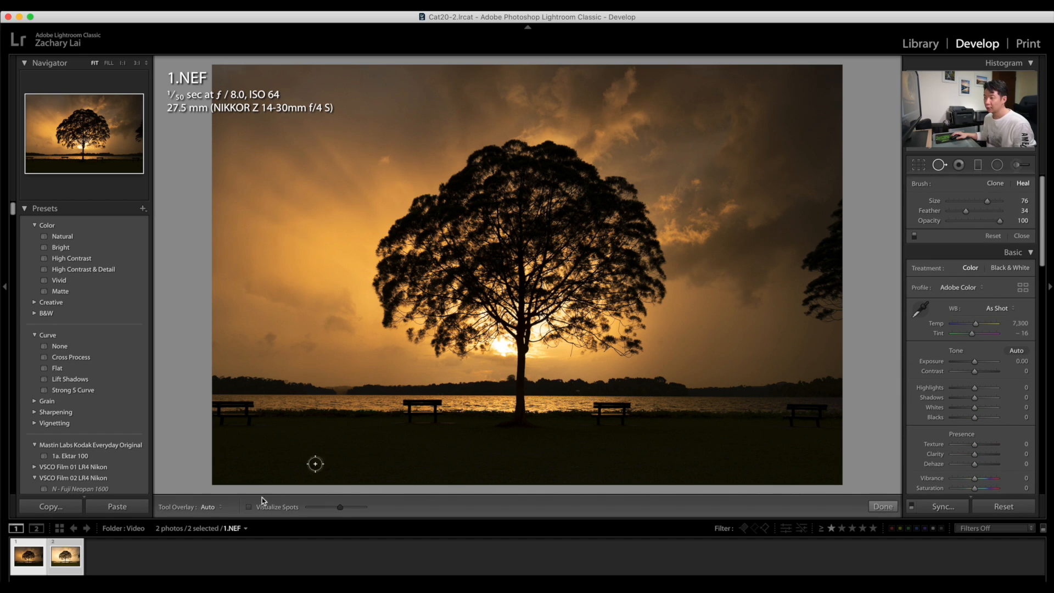
click(249, 507)
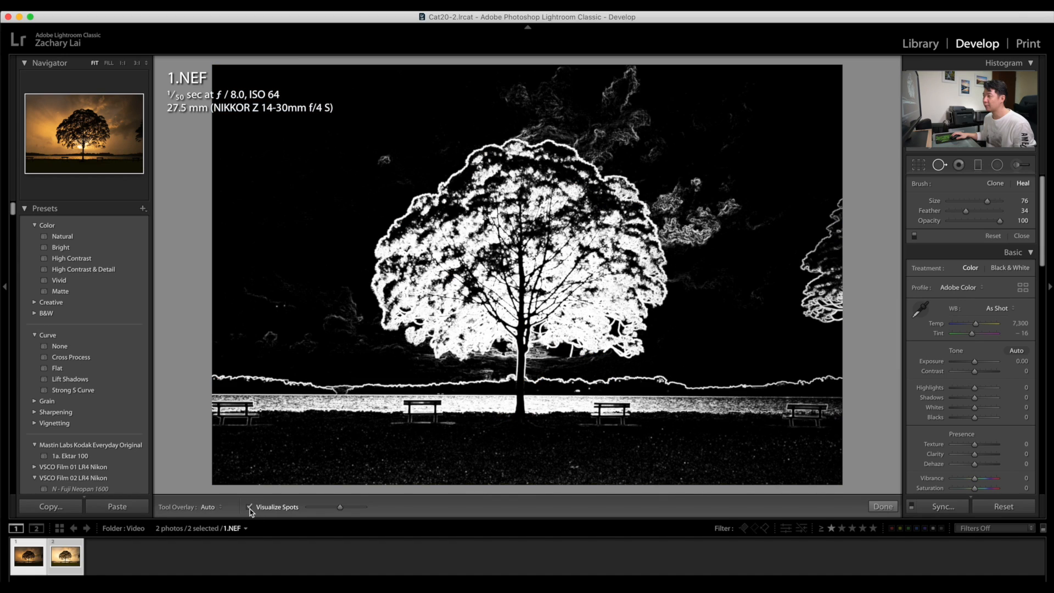
mouse_move(339, 507)
mouse_down()
mouse_move(357, 508)
mouse_move(310, 509)
mouse_move(355, 507)
mouse_move(337, 507)
mouse_move(344, 511)
mouse_up()
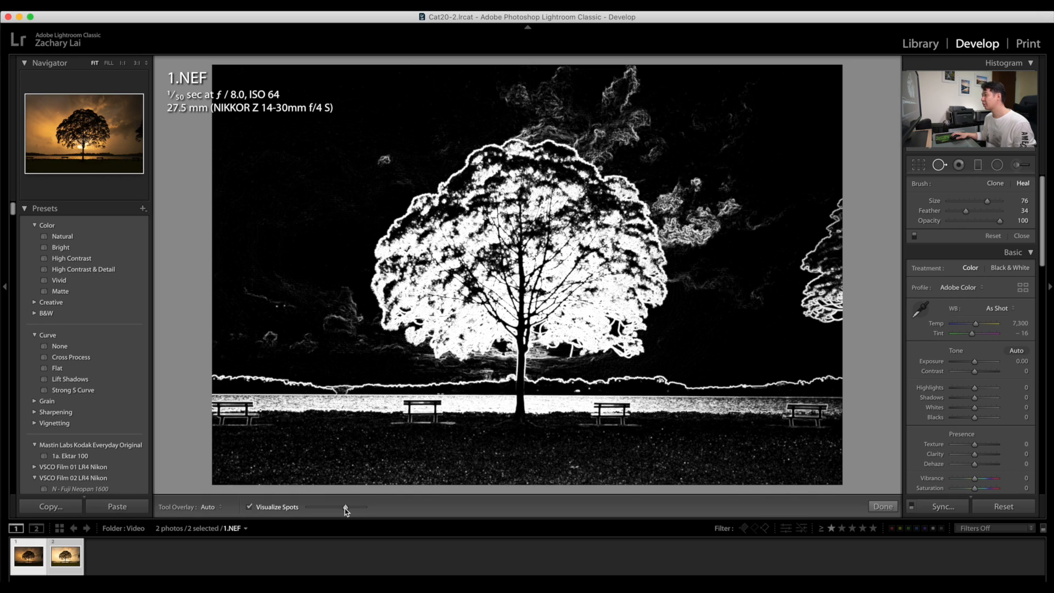
click(249, 506)
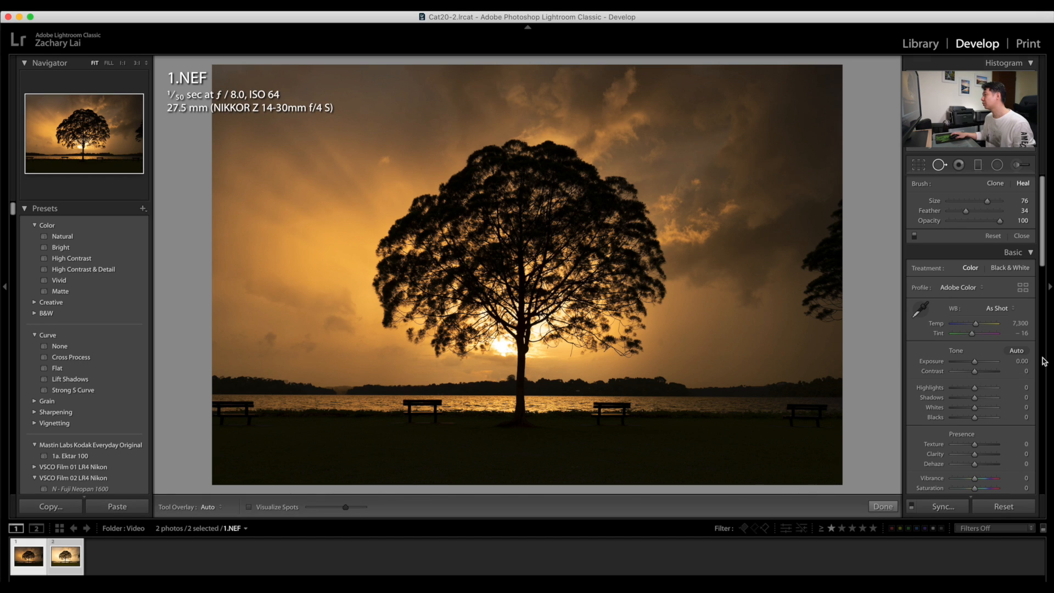
Lift the RGB tone curve's midtones slightly and heal a spot in the sky just beside the tree's lower right canopy
scroll(955, 384, down, 5)
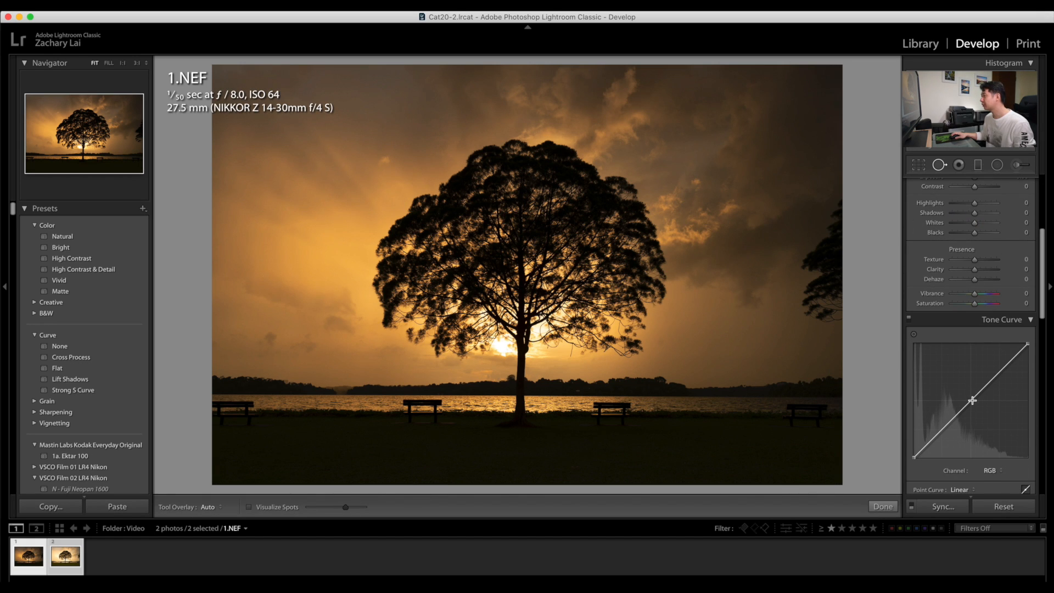
mouse_move(972, 401)
mouse_down()
mouse_move(993, 365)
mouse_move(994, 395)
mouse_move(941, 378)
mouse_move(964, 369)
mouse_move(960, 400)
mouse_move(947, 383)
mouse_move(964, 384)
mouse_move(962, 405)
mouse_move(942, 404)
mouse_move(949, 385)
mouse_move(959, 406)
mouse_move(955, 393)
mouse_move(966, 399)
mouse_up()
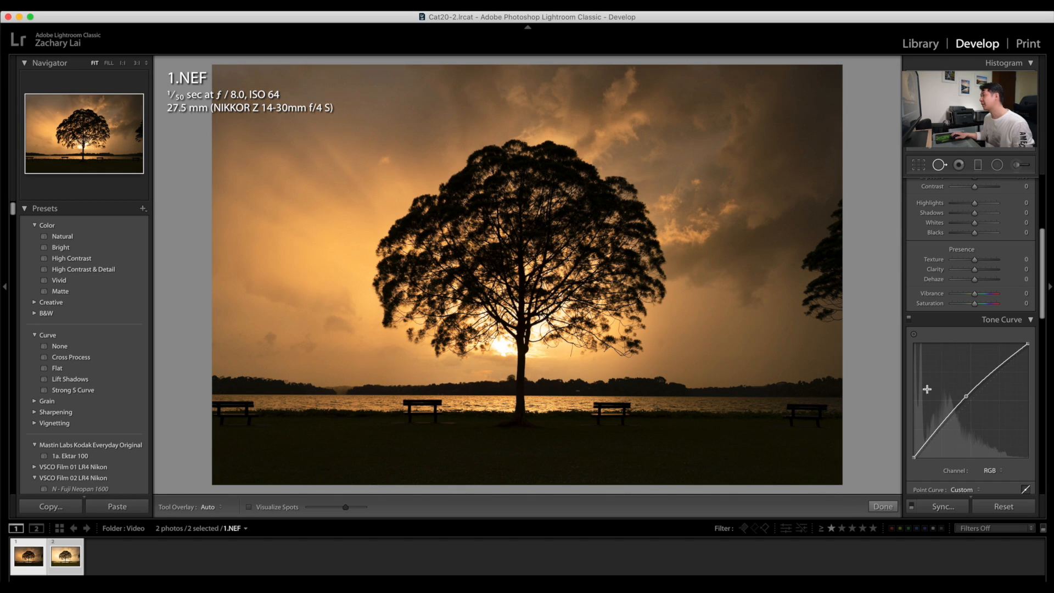
click(661, 344)
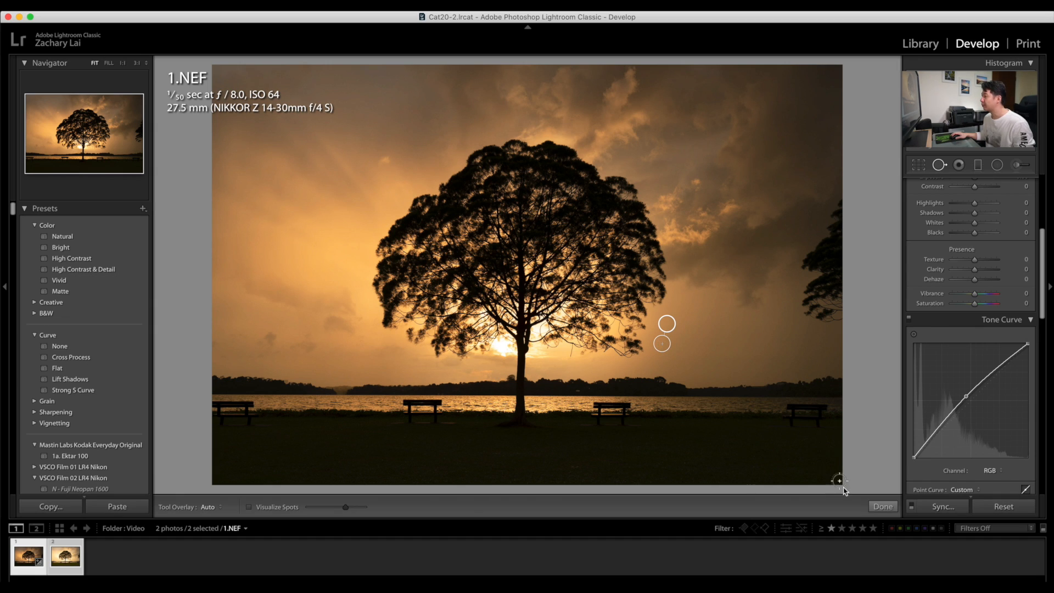
click(885, 506)
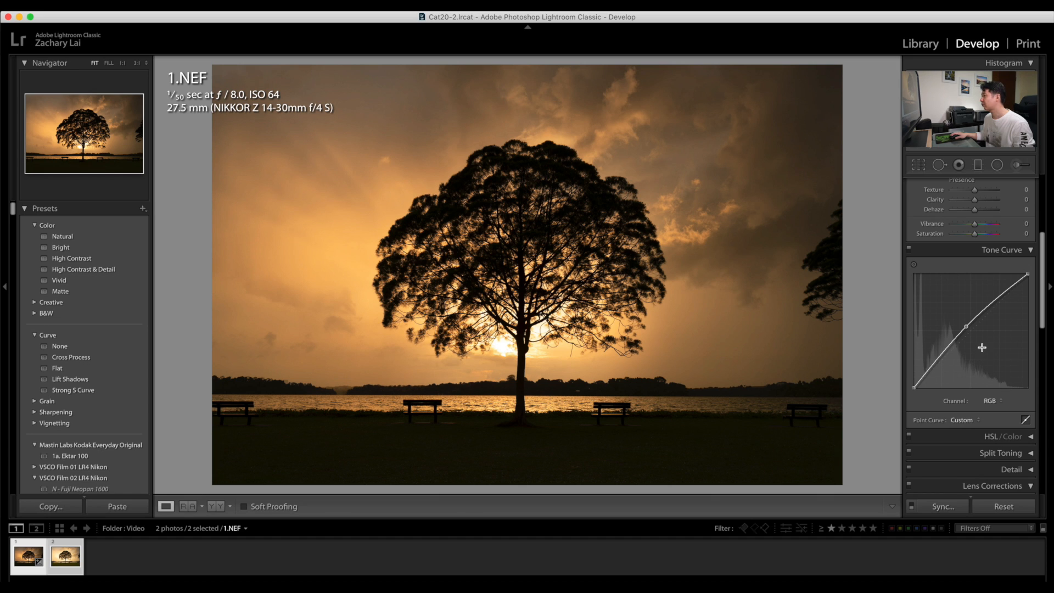
Reset the tone curve to linear and inspect the sky beside the tree's canopy at 1:1
right_click(982, 348)
click(996, 352)
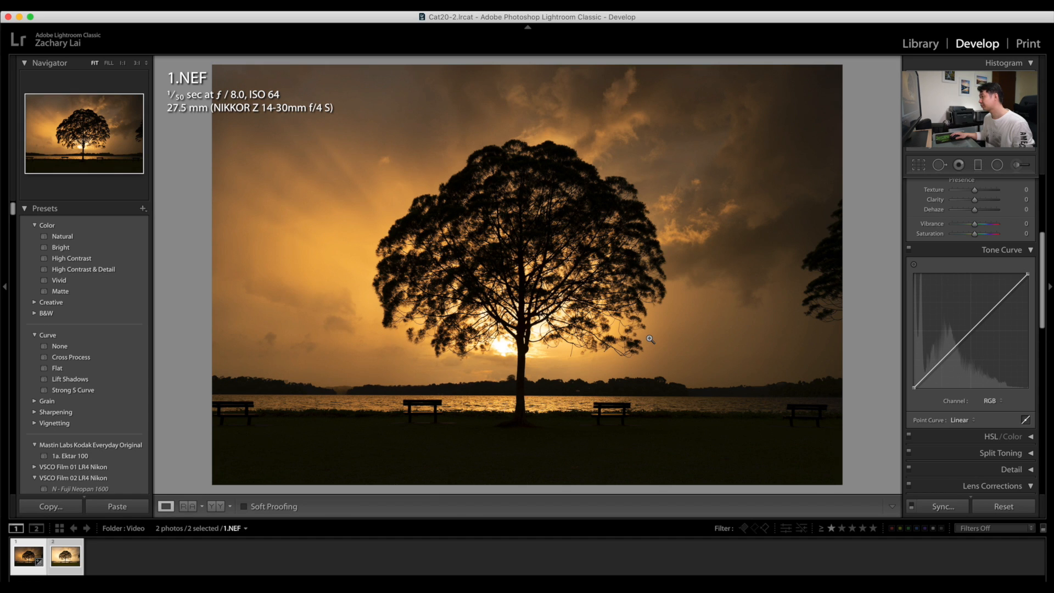
click(681, 331)
drag(741, 313, 696, 329)
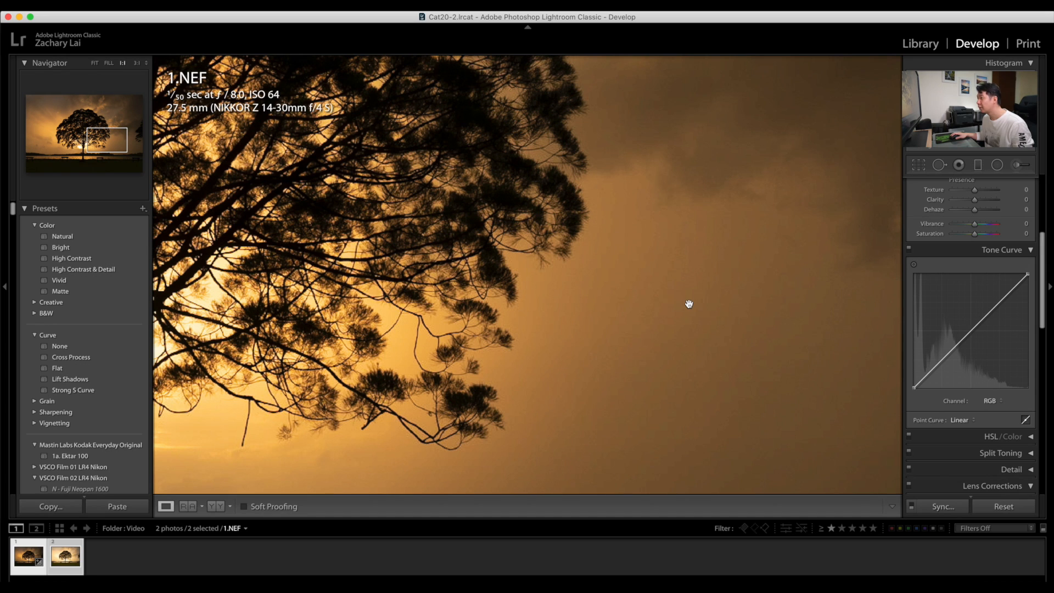
click(683, 313)
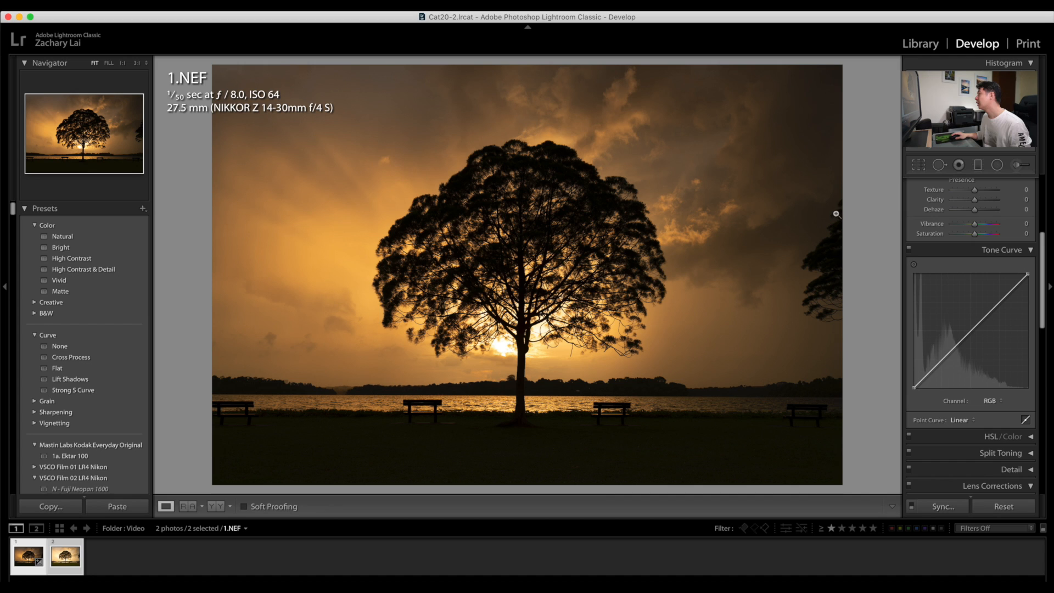
Place an inverted radial filter around the sun and lower canopy of 1.NEF, with Highlights at -32
click(992, 169)
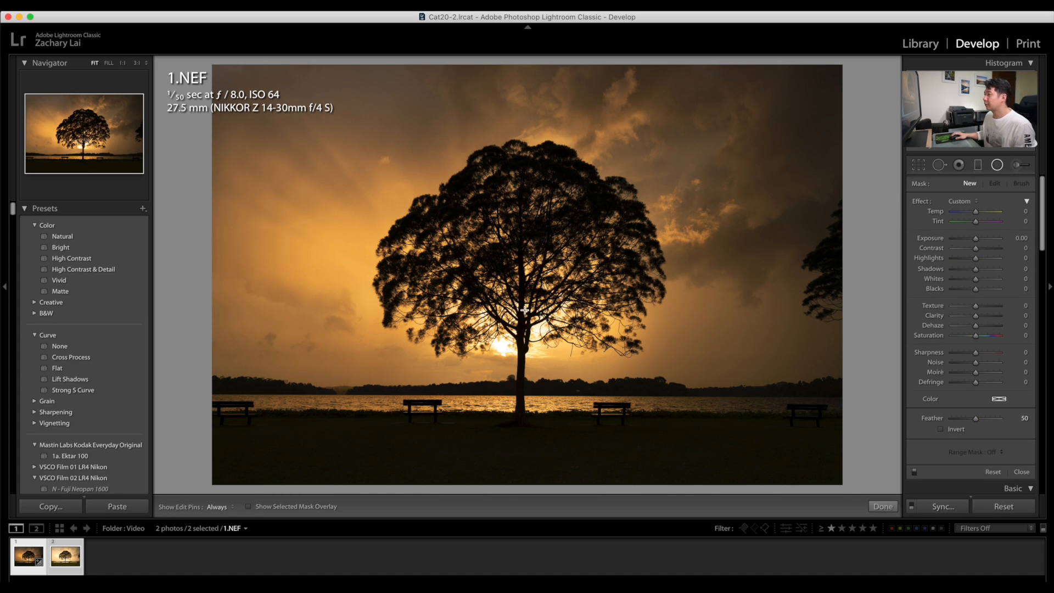
drag(487, 294, 569, 352)
drag(528, 324, 562, 346)
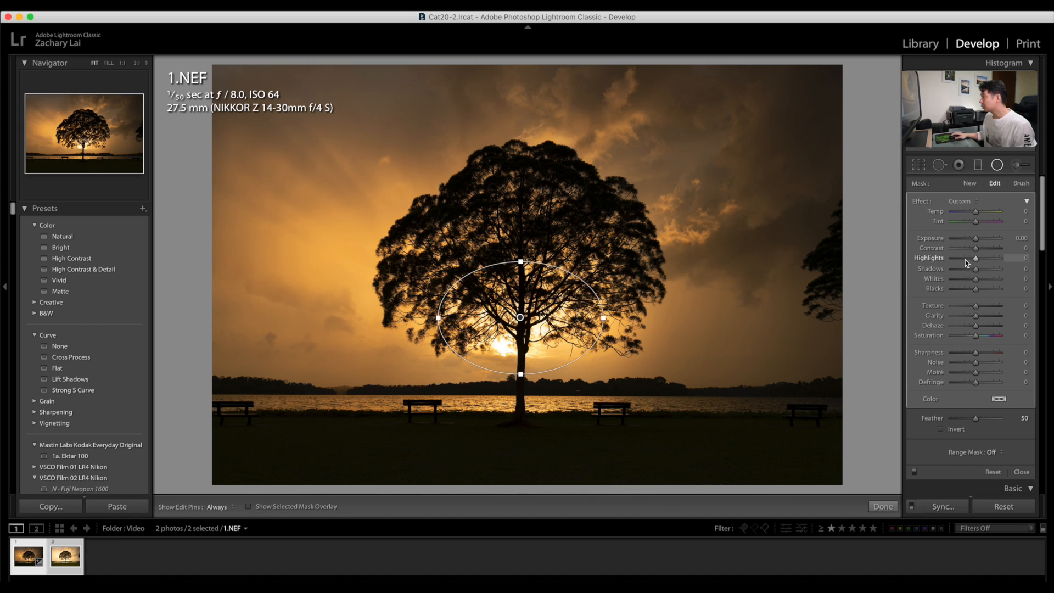
drag(965, 259, 969, 263)
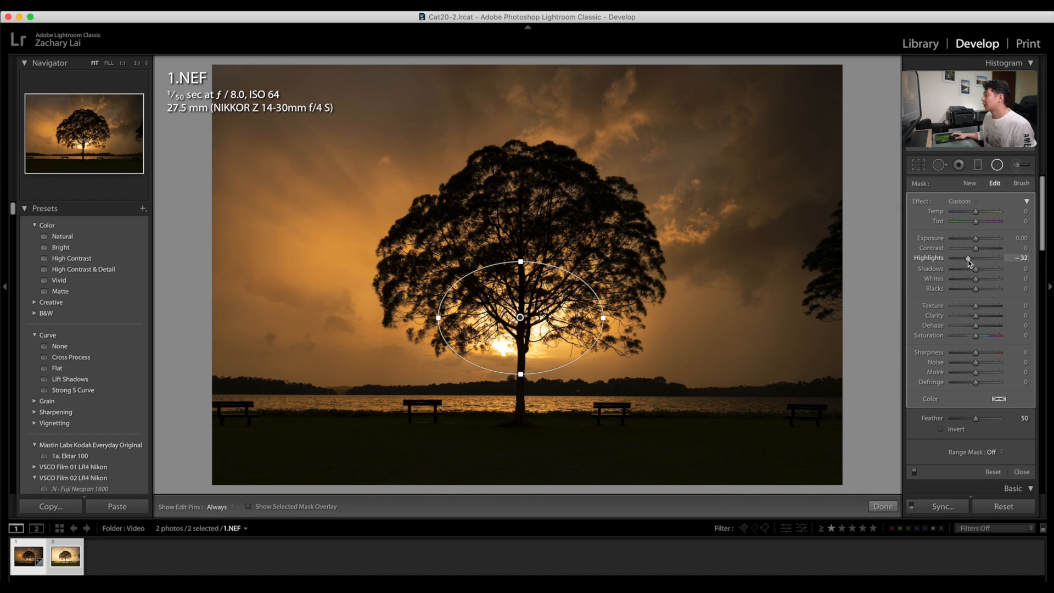
click(953, 430)
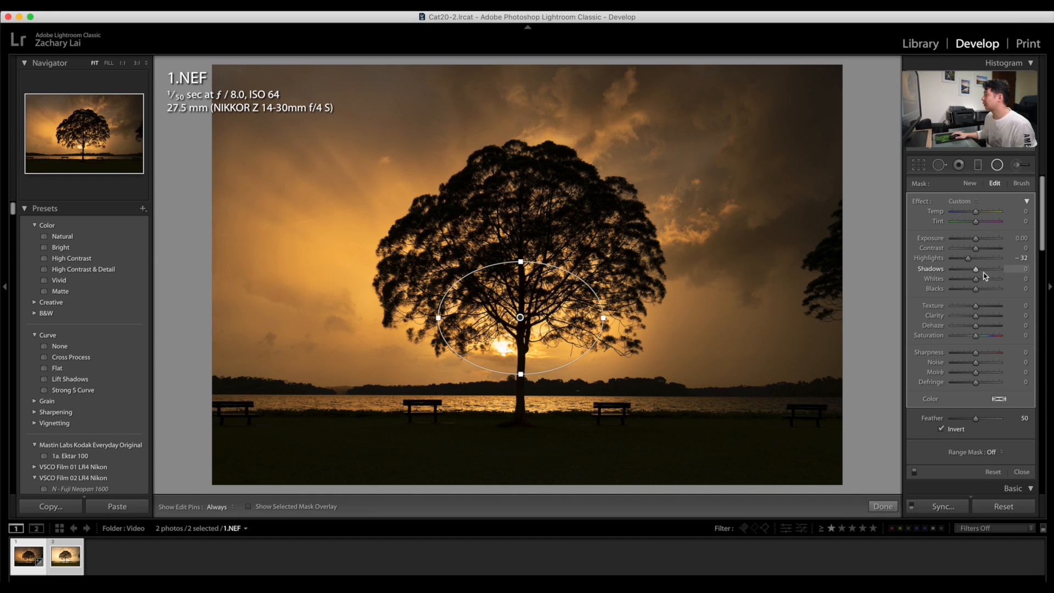
Set the radial filter's Whites to -31, Clarity to -16 and Dehaze to -29
mouse_move(975, 278)
mouse_down()
mouse_move(960, 278)
mouse_move(969, 284)
mouse_up()
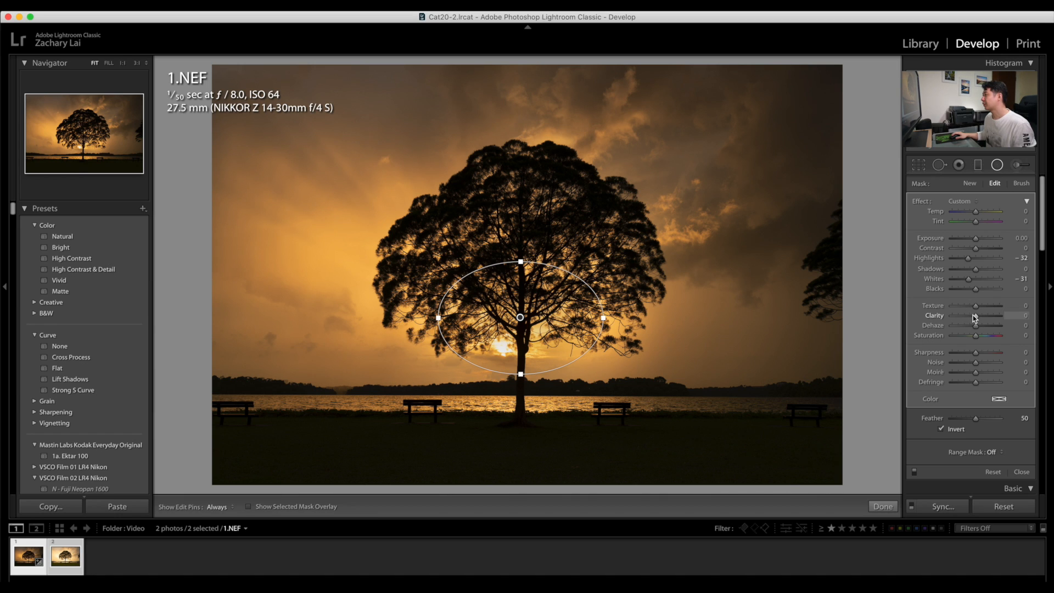
drag(974, 316, 971, 318)
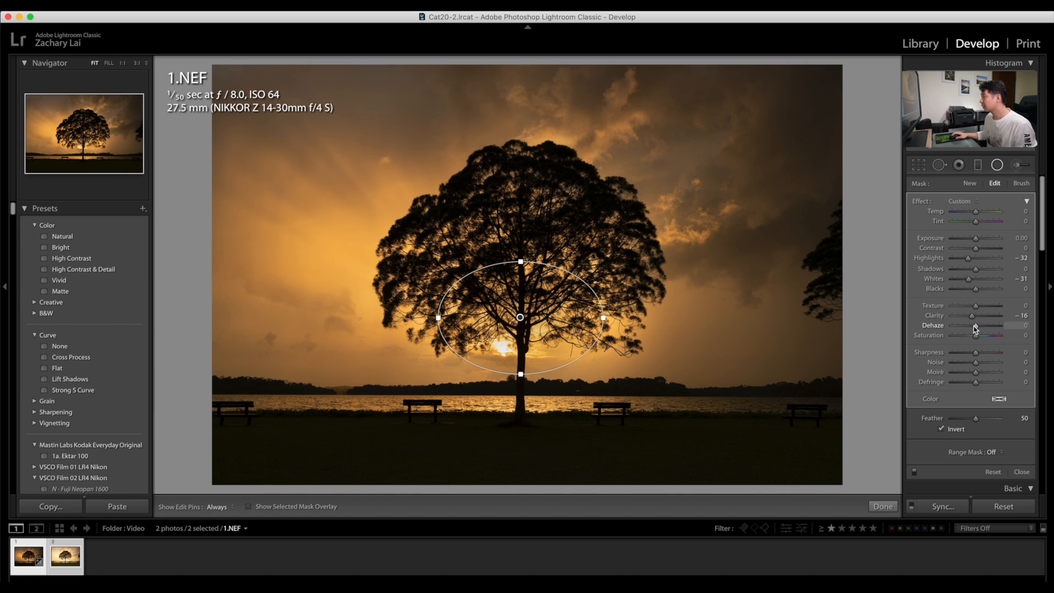
drag(975, 328, 968, 328)
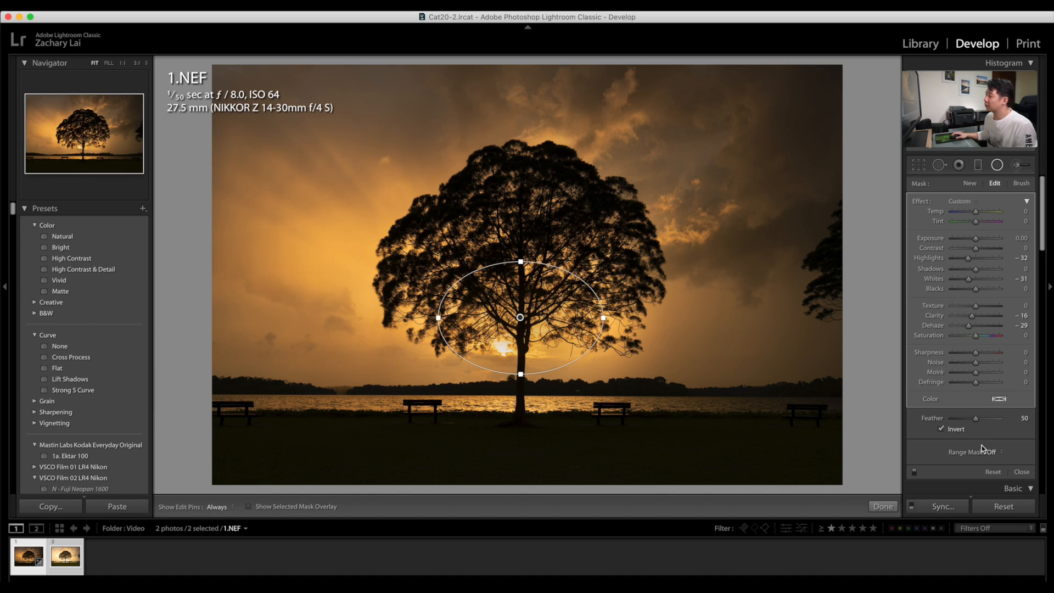
Limit the radial filter with a Luminance range mask sampled from the sun, range 80/100, and finish the filter
click(994, 452)
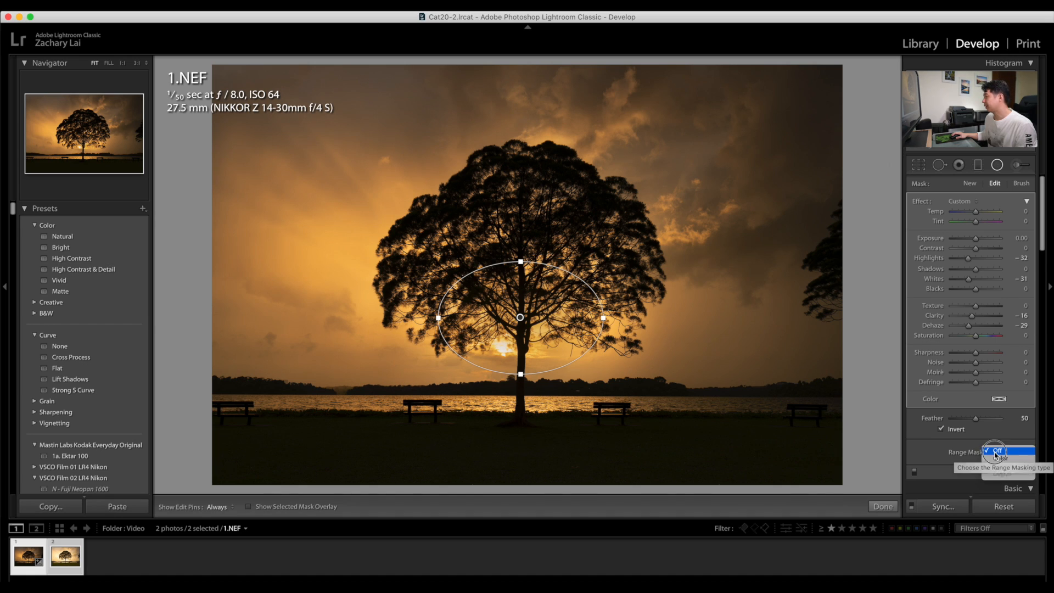
click(996, 467)
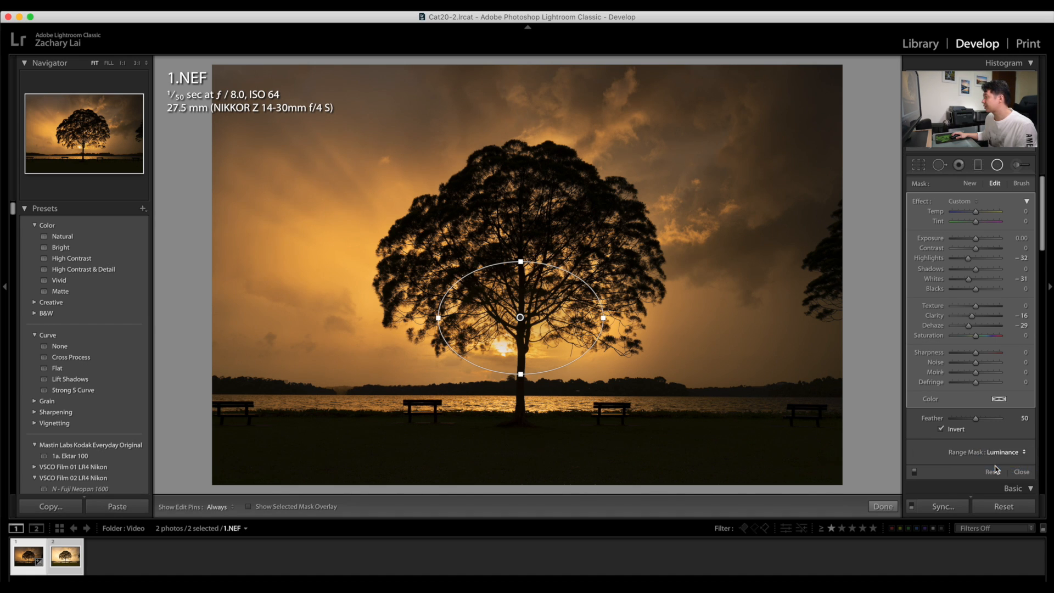
click(926, 453)
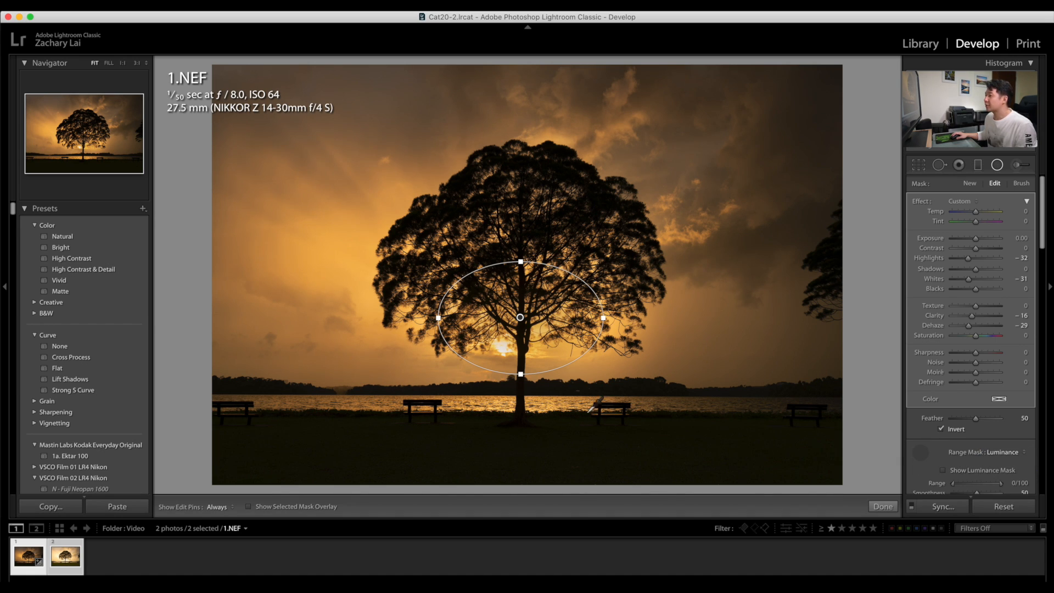
click(506, 348)
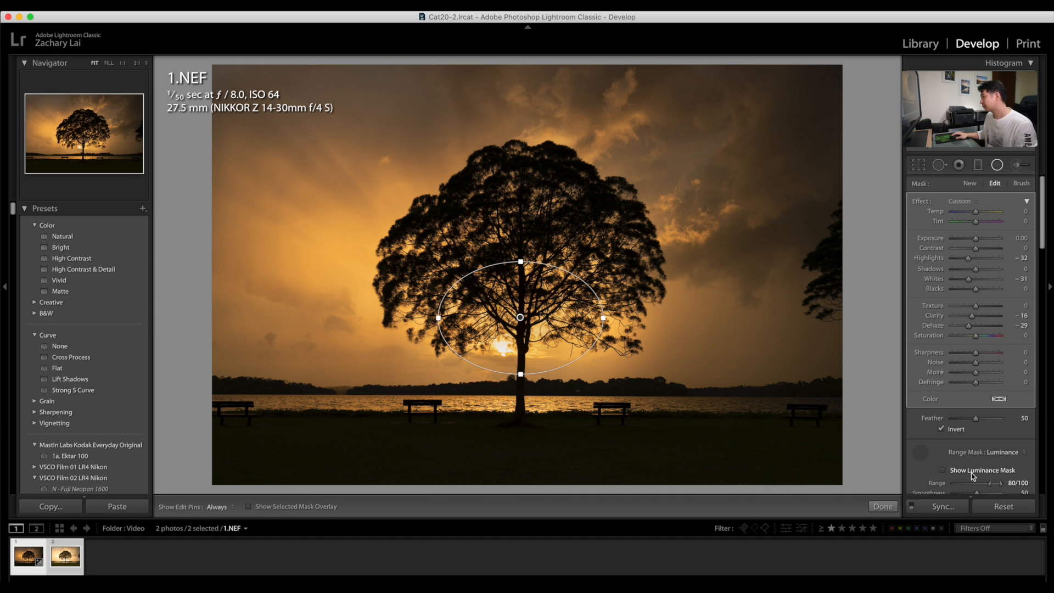
click(883, 506)
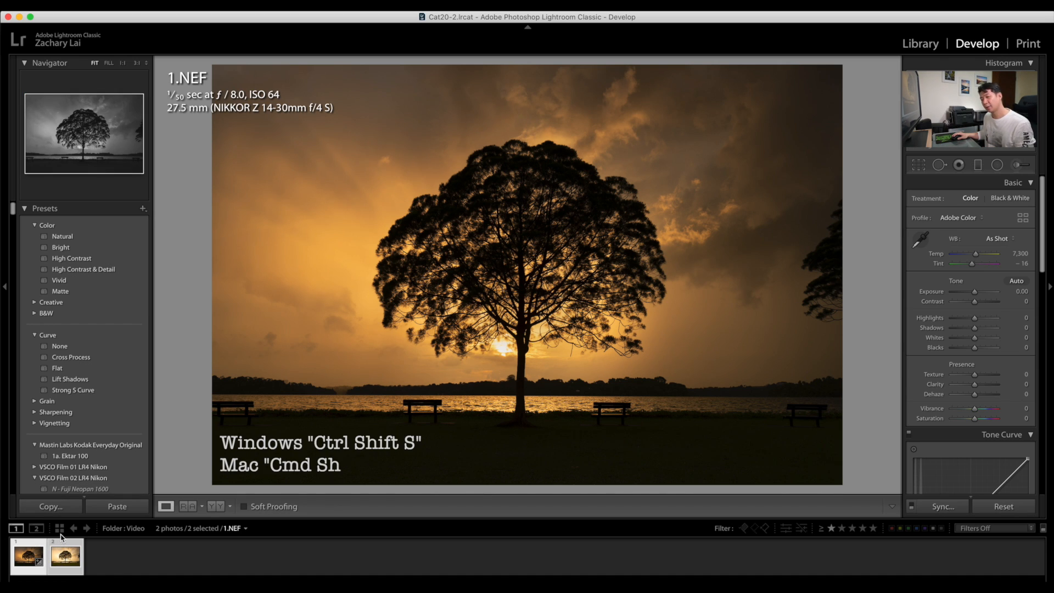
Synchronize all develop settings from 1.NEF to 2.NEF
key(super)
key(super+shift+s)
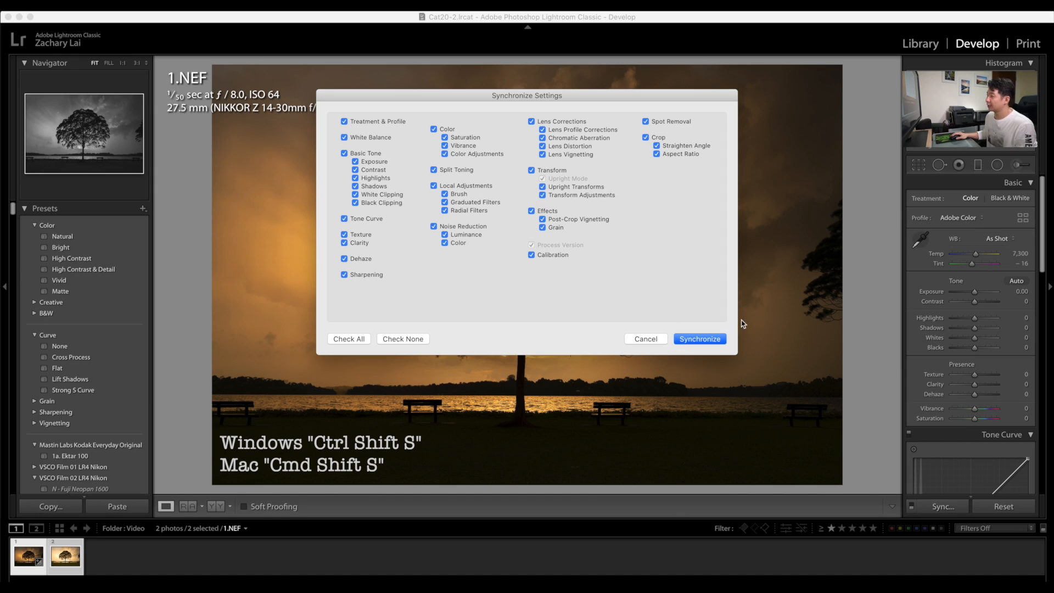
click(700, 339)
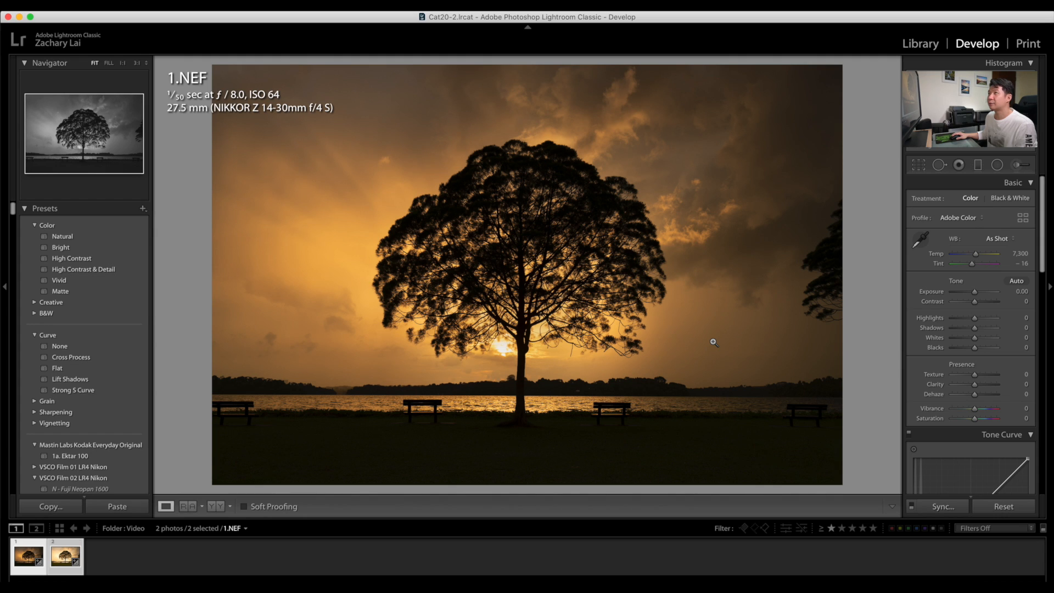
Raise Shadows to +52 and Blacks to +49 on 2.NEF
click(62, 554)
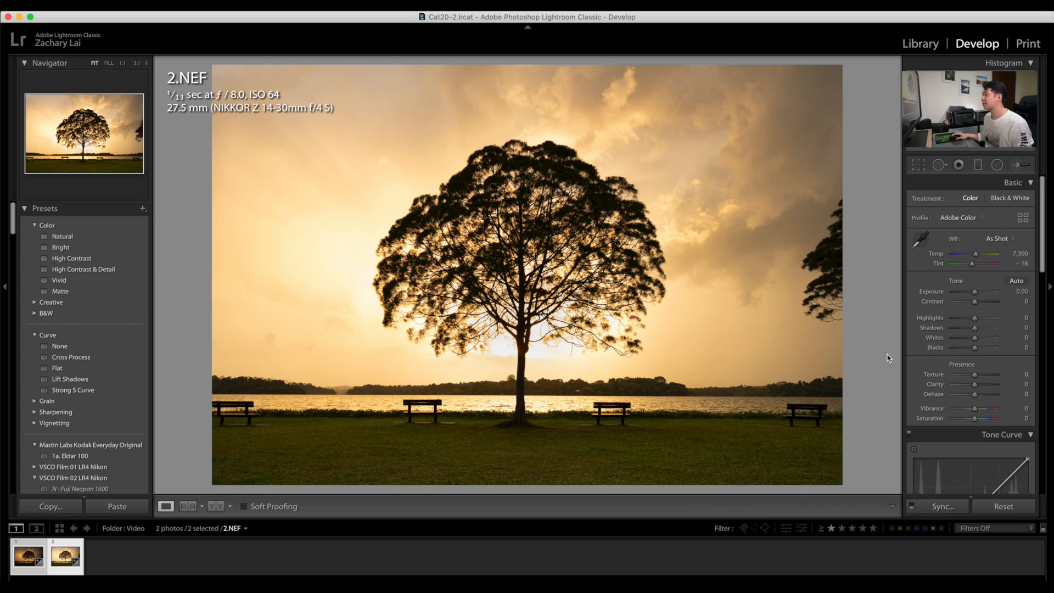
drag(974, 349, 985, 328)
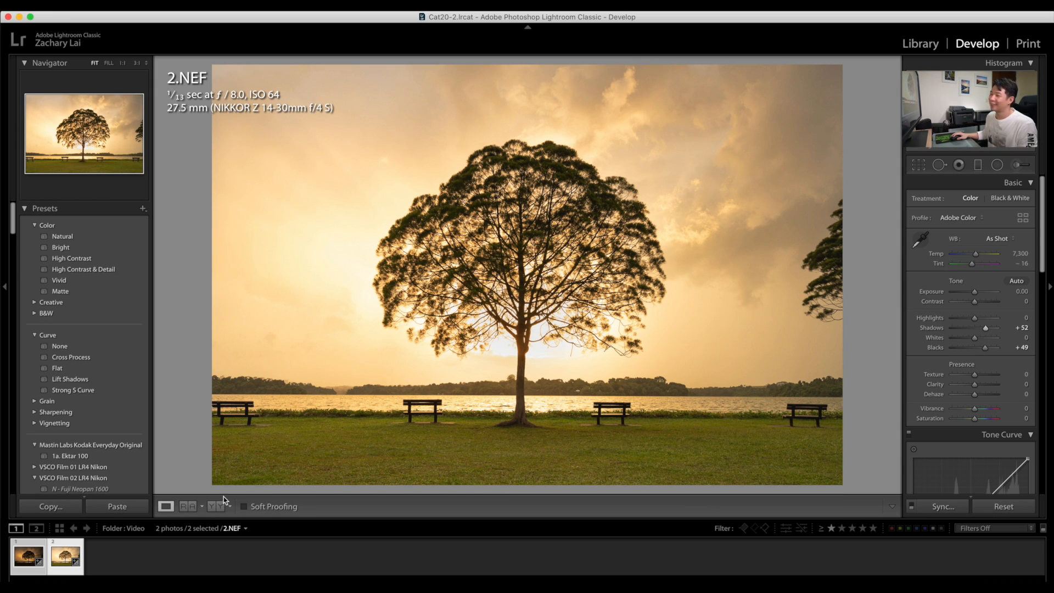
Open 1.NEF and 2.NEF together as layers in Photoshop
click(15, 549)
right_click(15, 547)
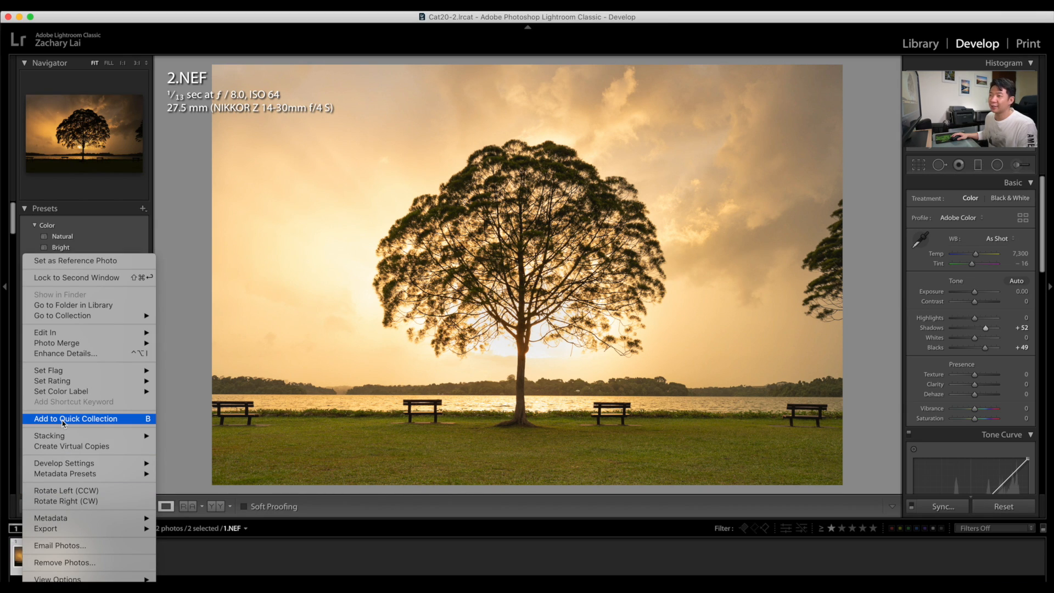
mouse_move(140, 332)
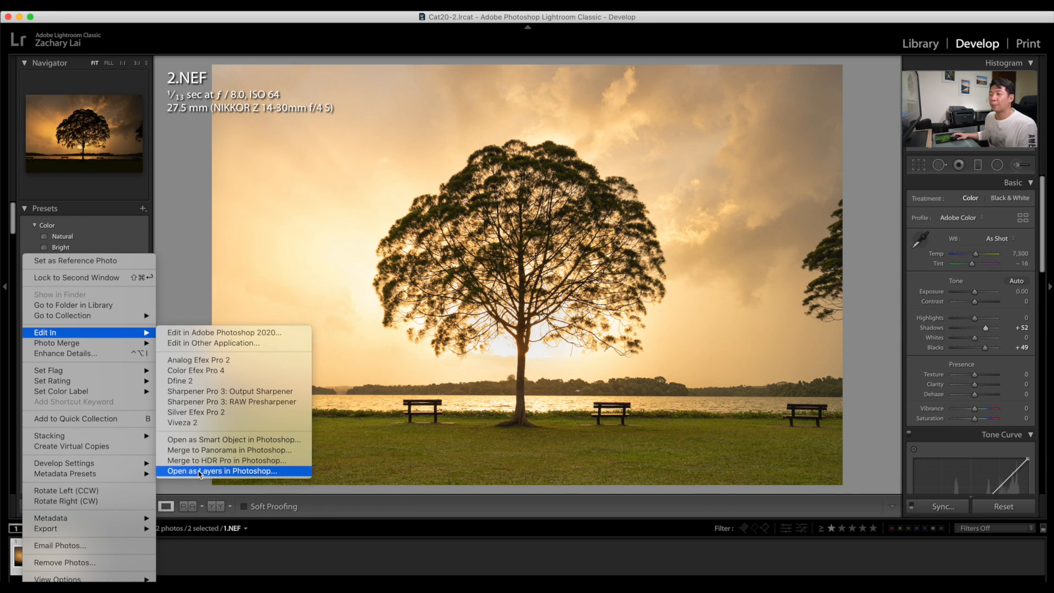
click(198, 471)
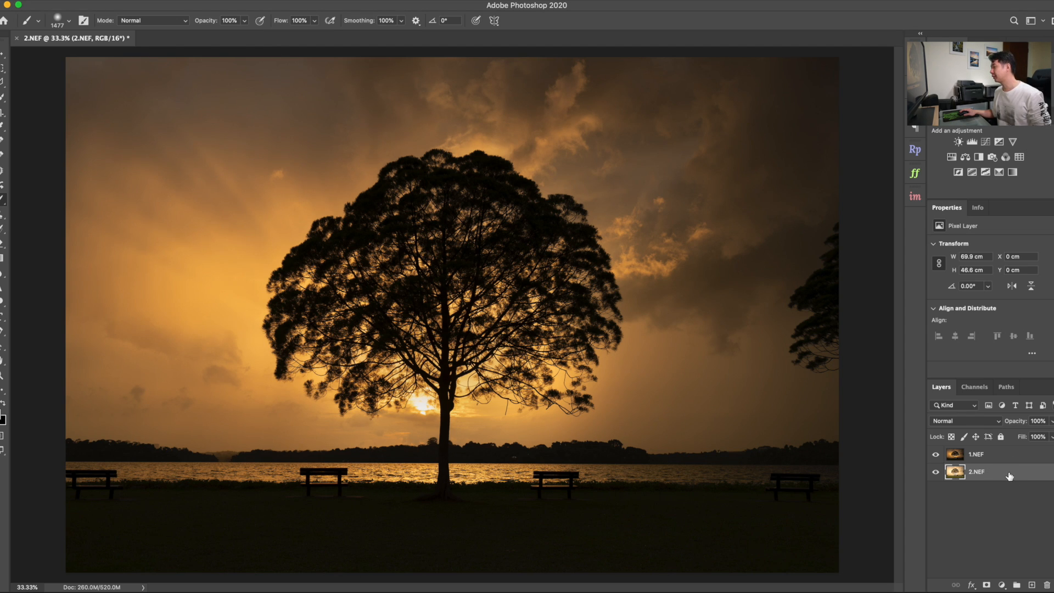
Move the 2.NEF layer above 1.NEF and keep 2.NEF selected
drag(1007, 476, 1010, 453)
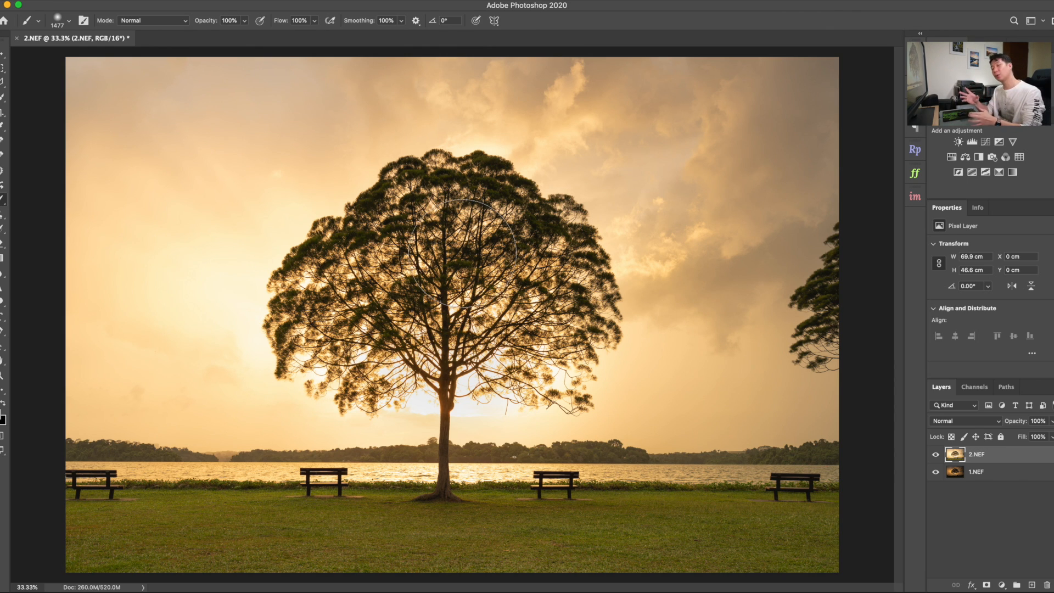
click(988, 477)
click(997, 456)
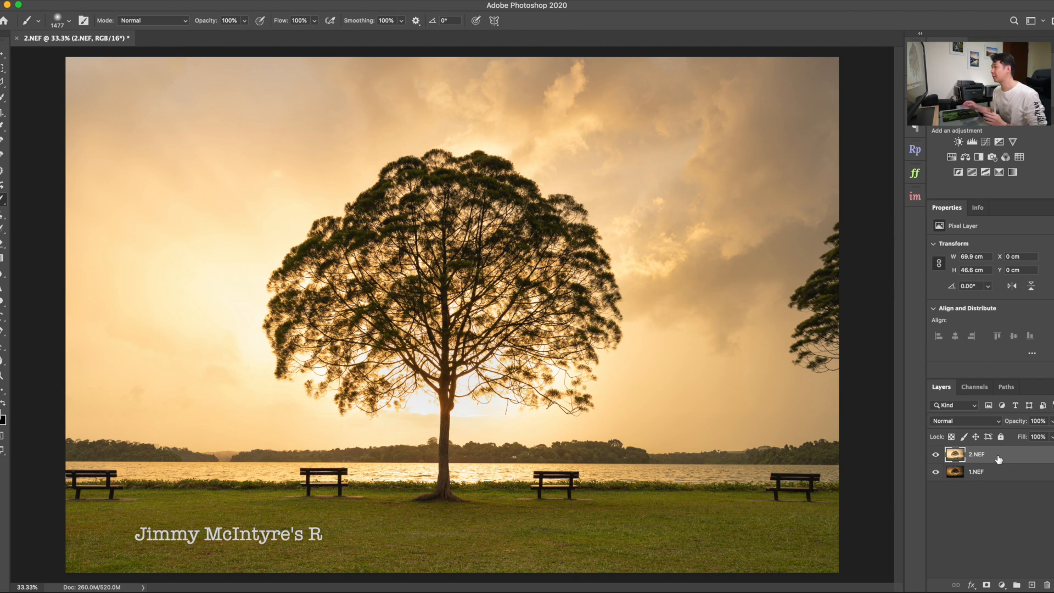
Generate a Darks 2 luminosity mask from the 2.NEF layer with RP4 InstaMask 3
click(914, 198)
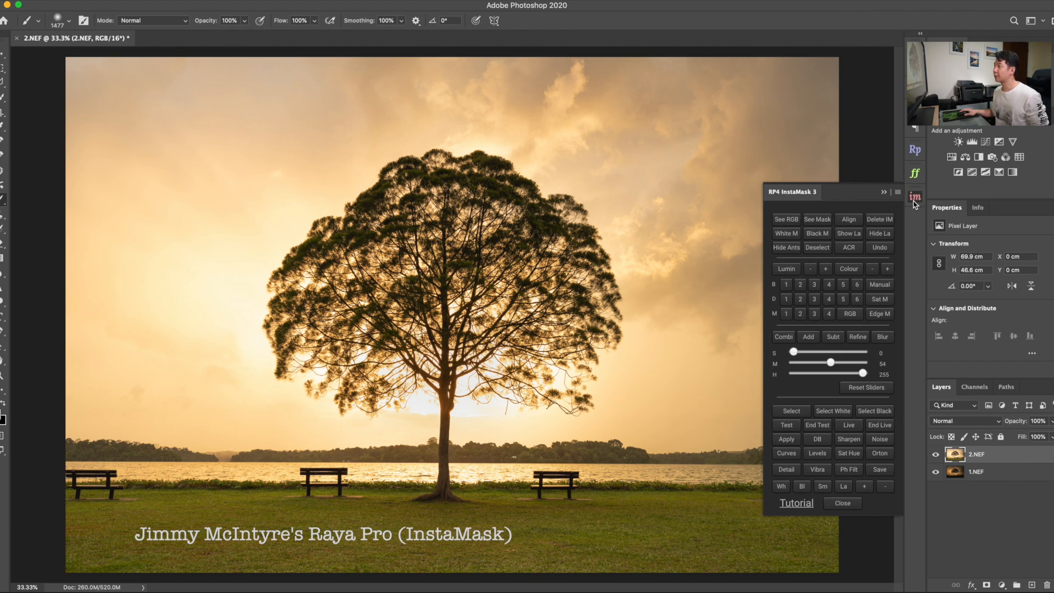
click(800, 300)
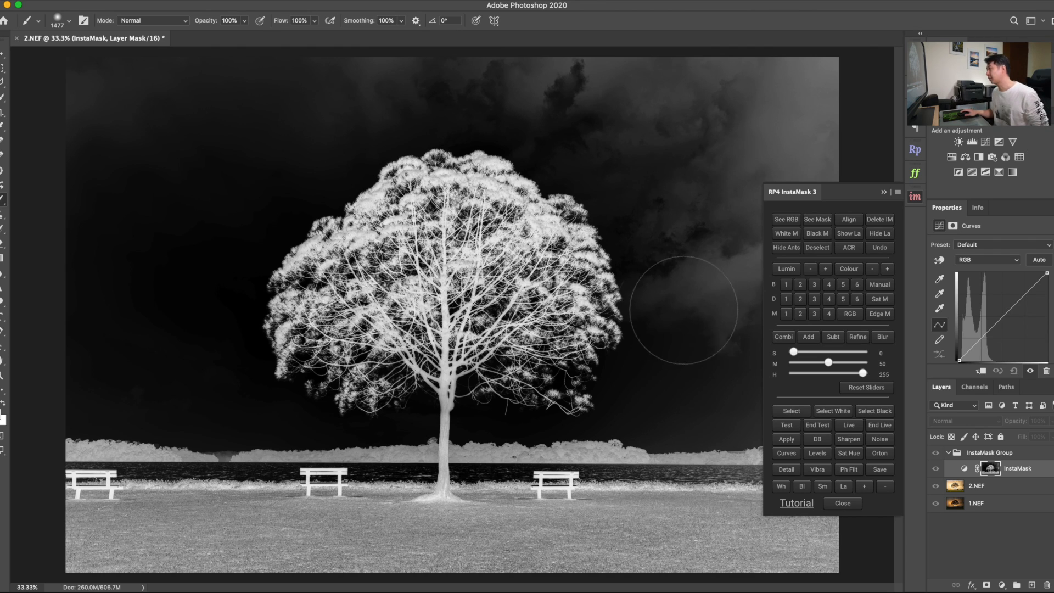
Set the luminosity mask's midtones slider to 62 and move the mask onto the 2.NEF layer
click(842, 362)
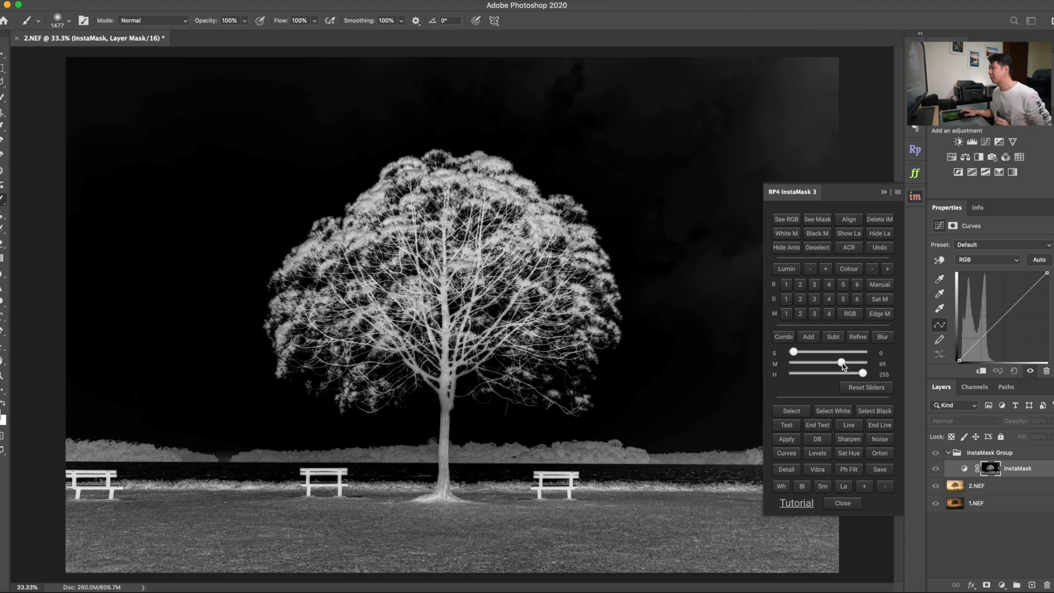
click(836, 363)
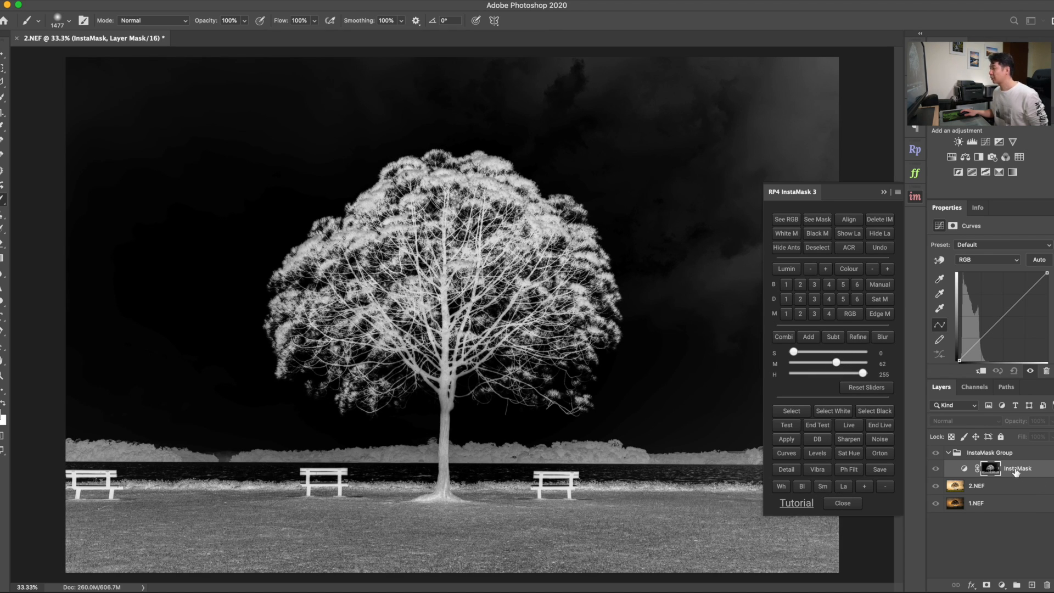
drag(1016, 472, 997, 485)
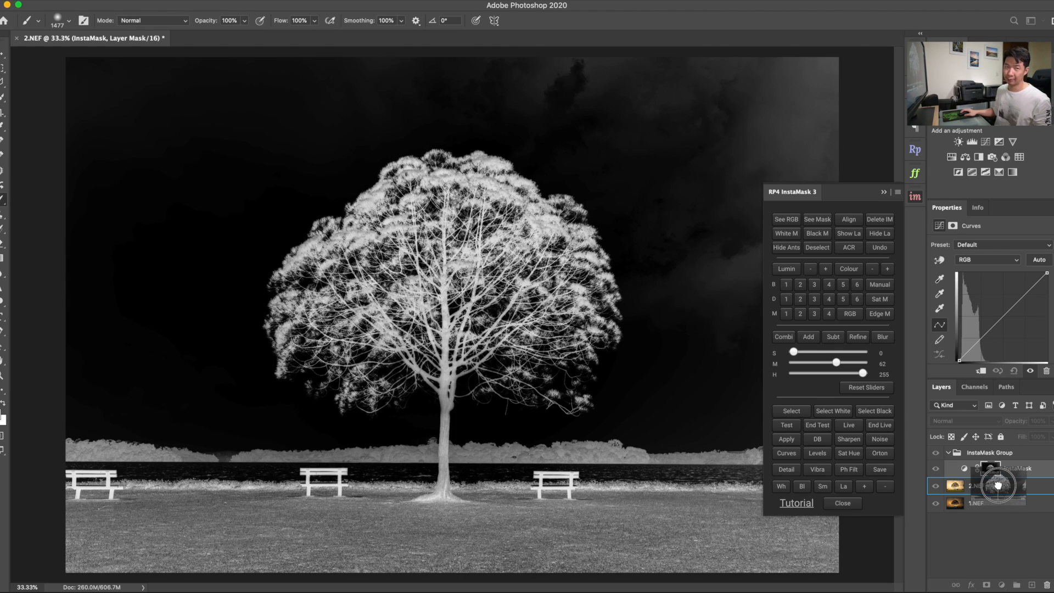
drag(998, 485, 998, 485)
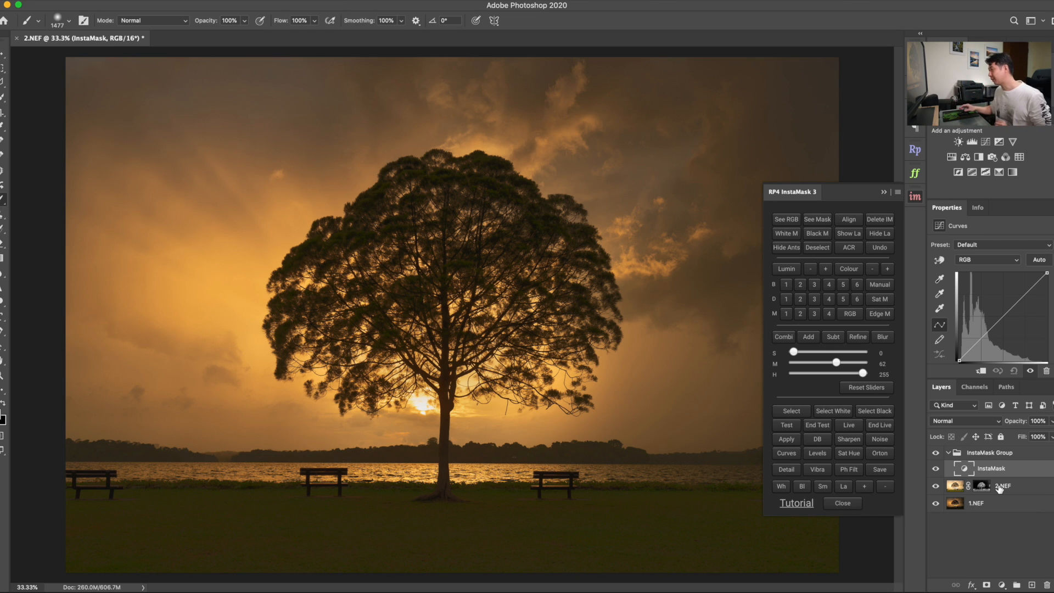
Delete the leftover InstaMask Group from the layer stack
click(1005, 506)
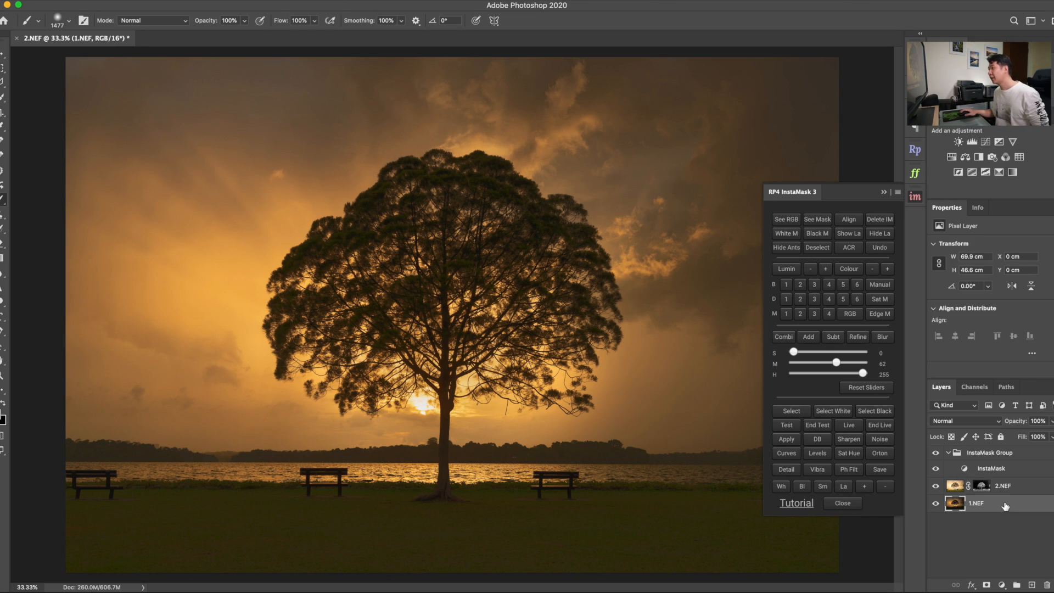
click(1007, 456)
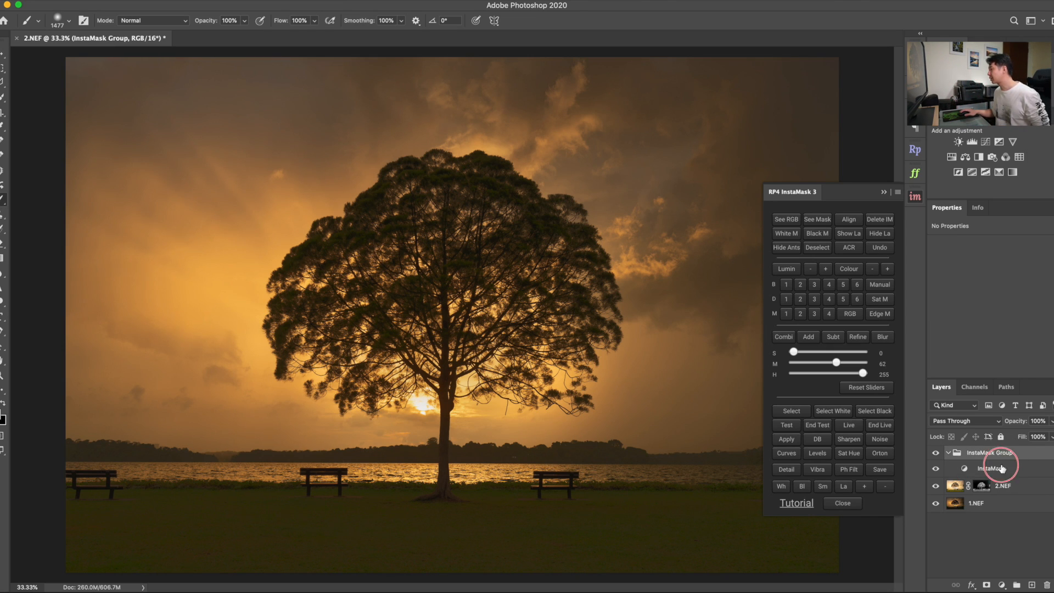
drag(1000, 454, 1047, 585)
Mask out the 2.NEF layer across the foreground grass using a brush at 80% opacity
click(978, 454)
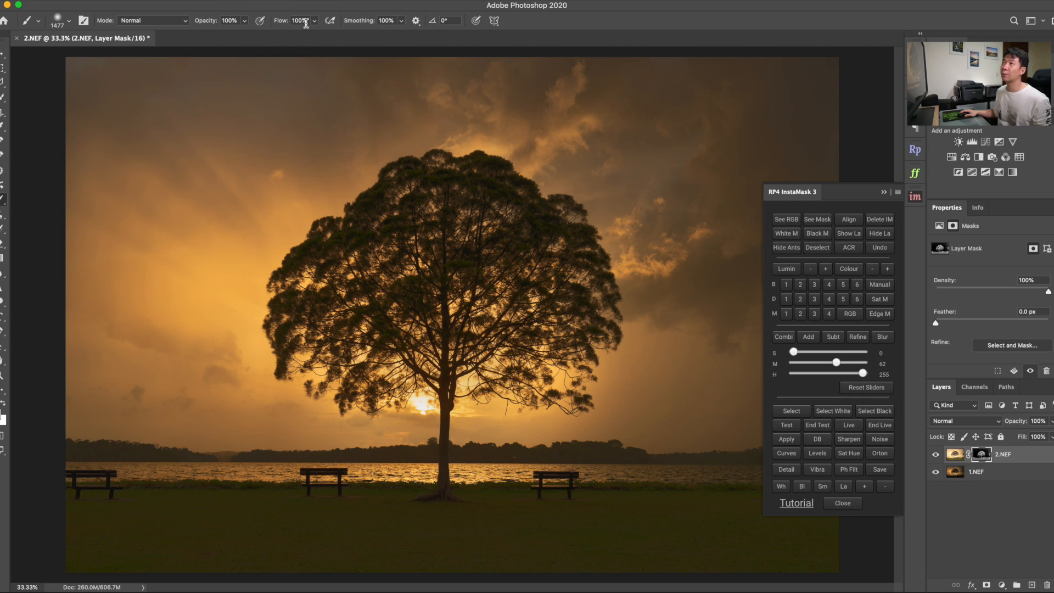
click(245, 20)
mouse_move(241, 35)
mouse_down()
mouse_move(224, 35)
mouse_move(234, 36)
mouse_up()
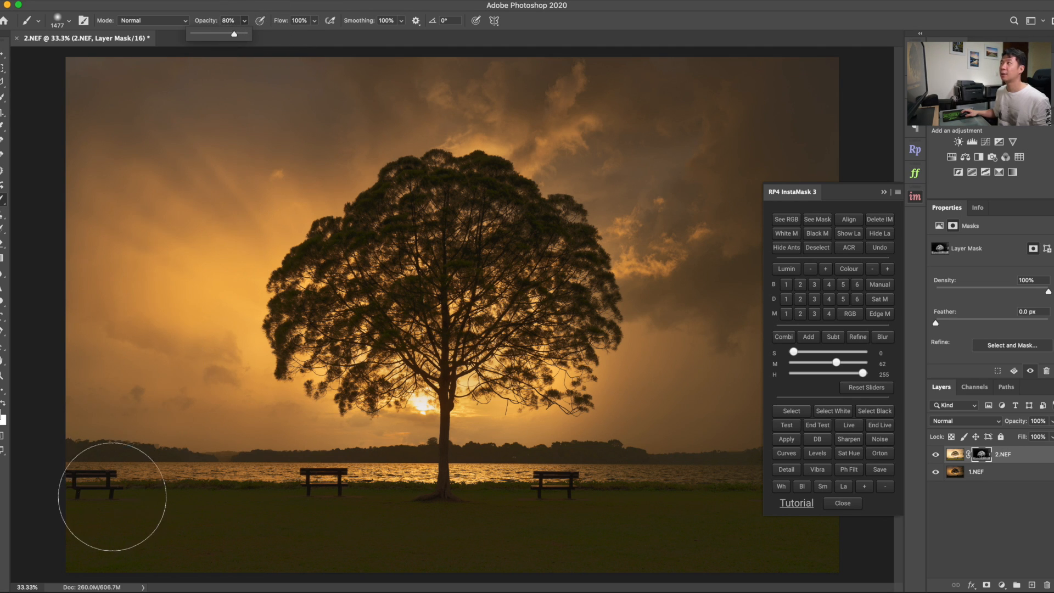
mouse_move(63, 545)
mouse_down()
mouse_move(580, 525)
mouse_move(906, 536)
mouse_up()
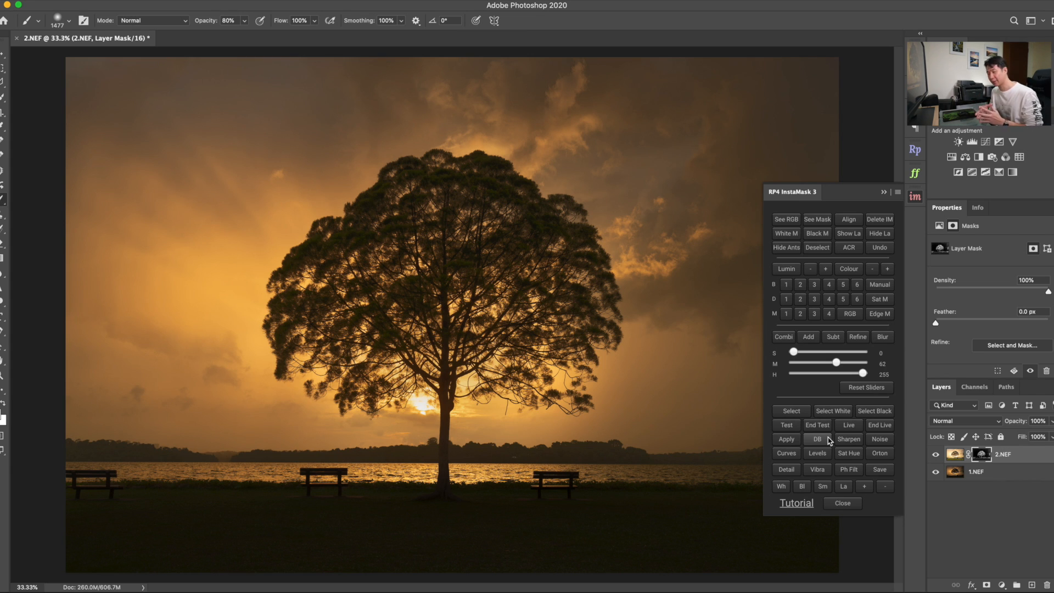
Collapse the InstaMask controls and launch Color Efex Pro 4 from the Nik Collection Selective Tool
click(884, 192)
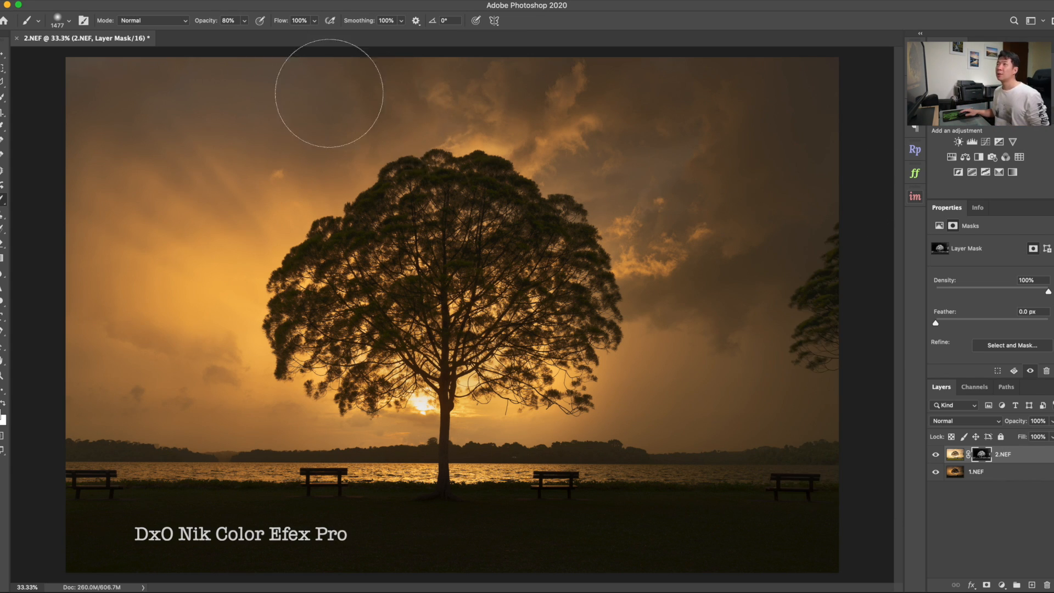
click(77, 0)
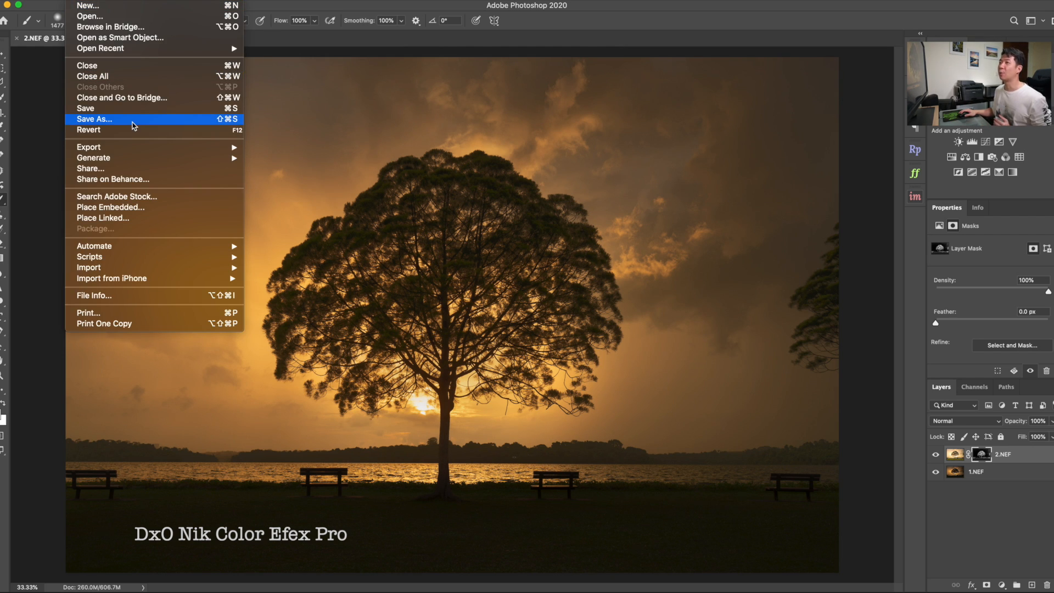
mouse_move(172, 246)
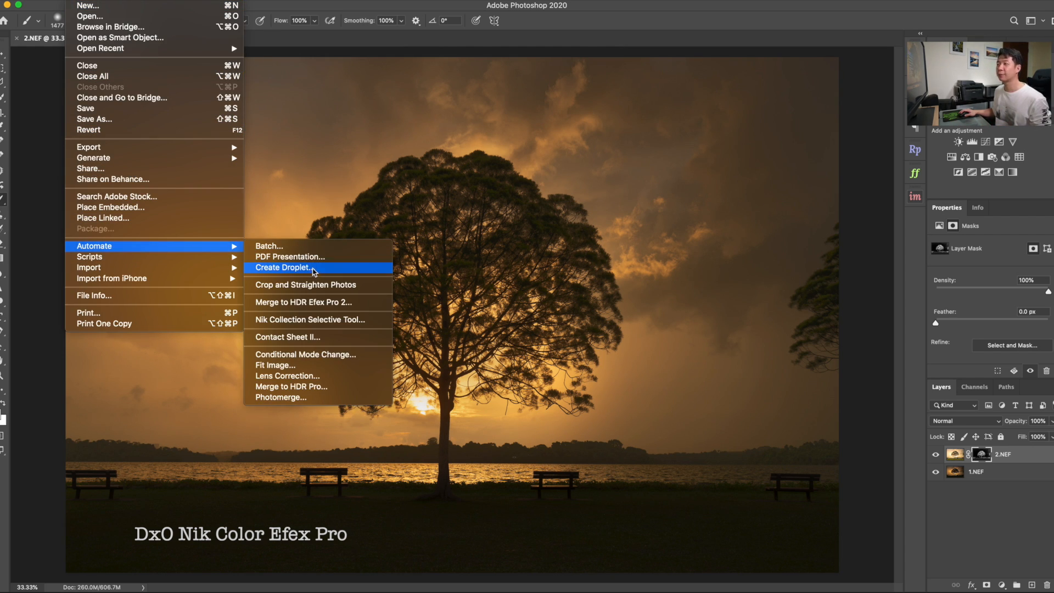
click(314, 320)
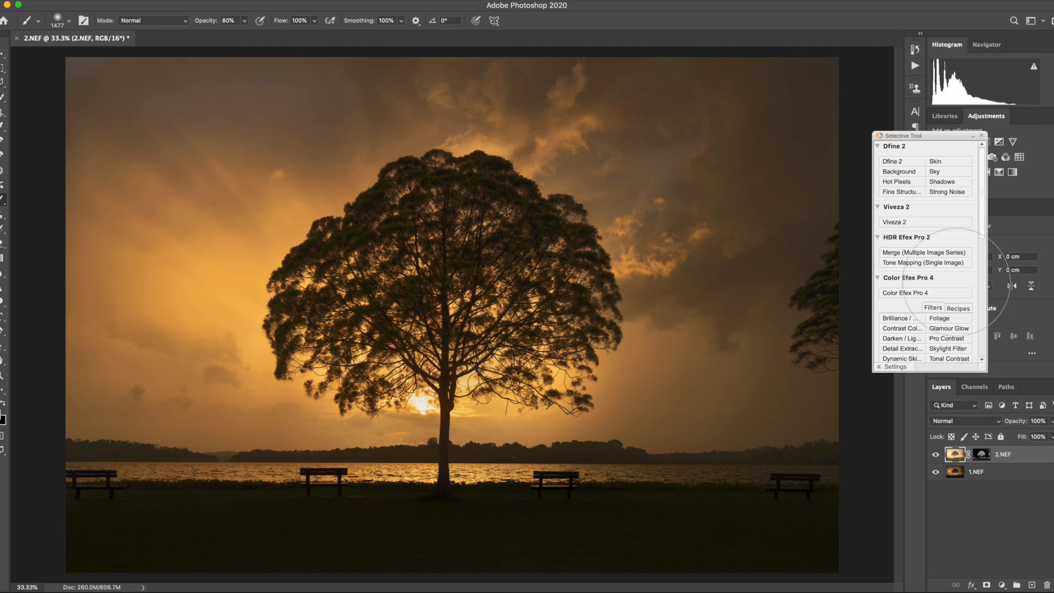
click(925, 296)
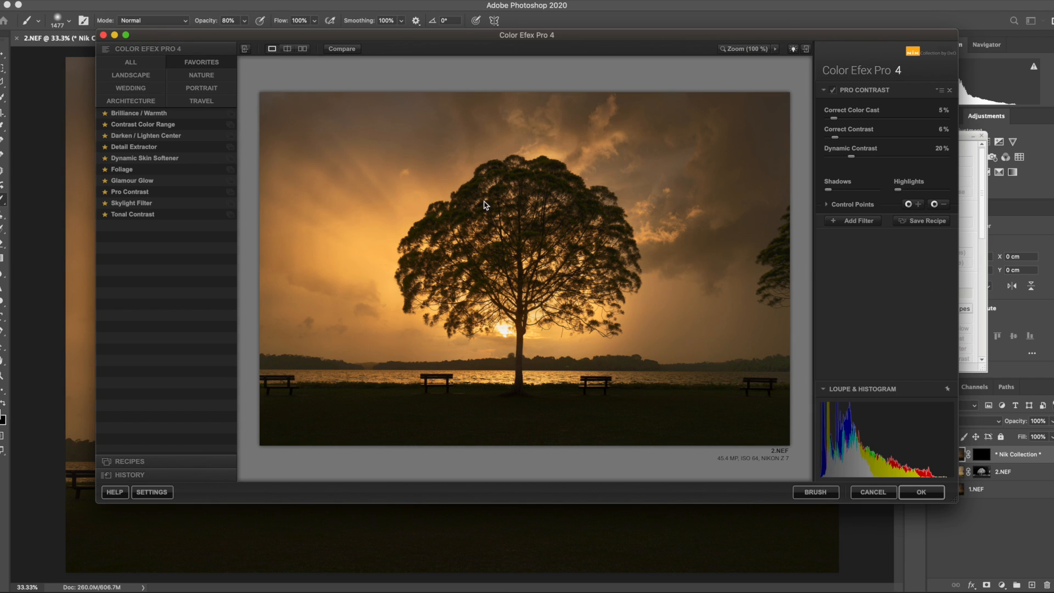
Apply the Pro Contrast filter with Correct Color Cast 22%, Correct Contrast 17% and Dynamic Contrast 37%
click(147, 62)
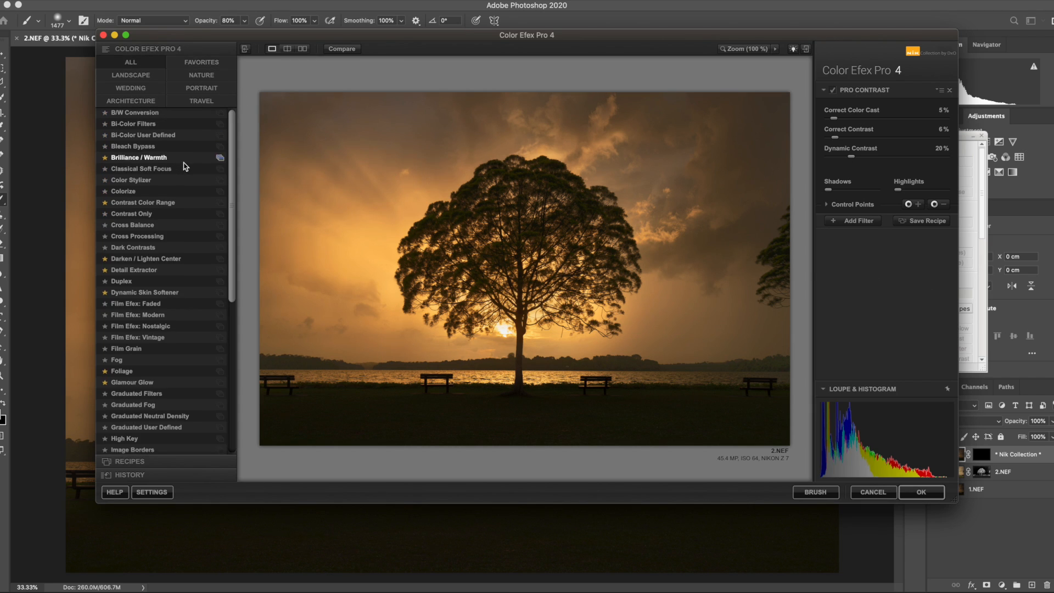
scroll(165, 247, down, 5)
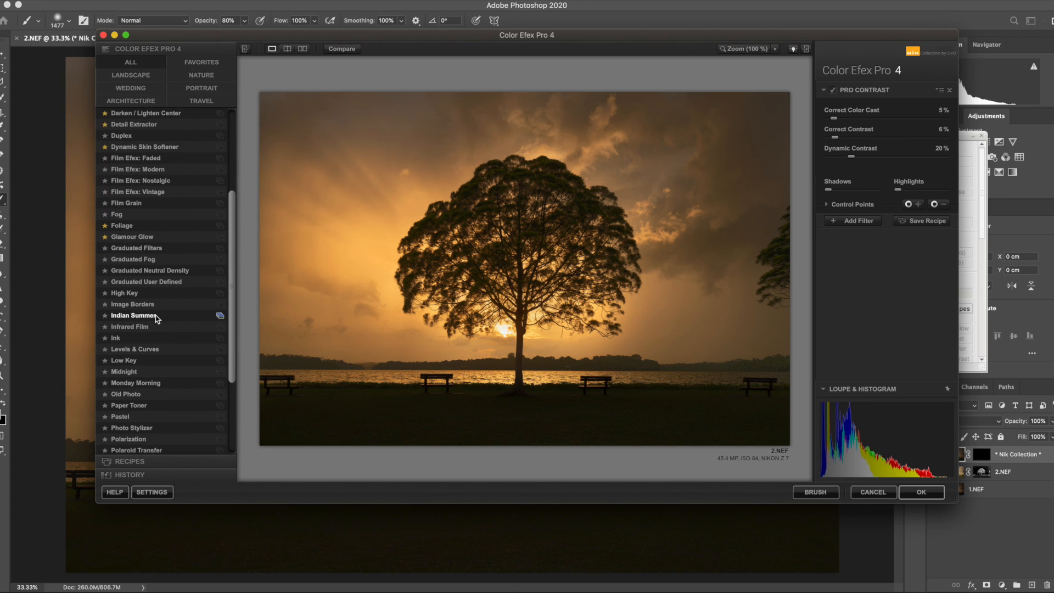
scroll(156, 319, up, 5)
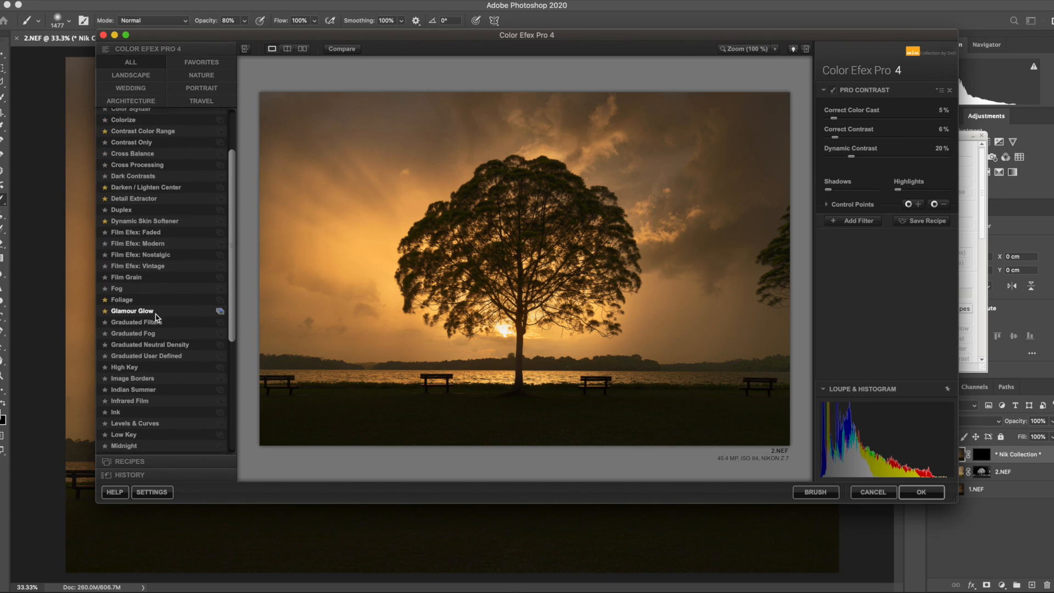
click(190, 66)
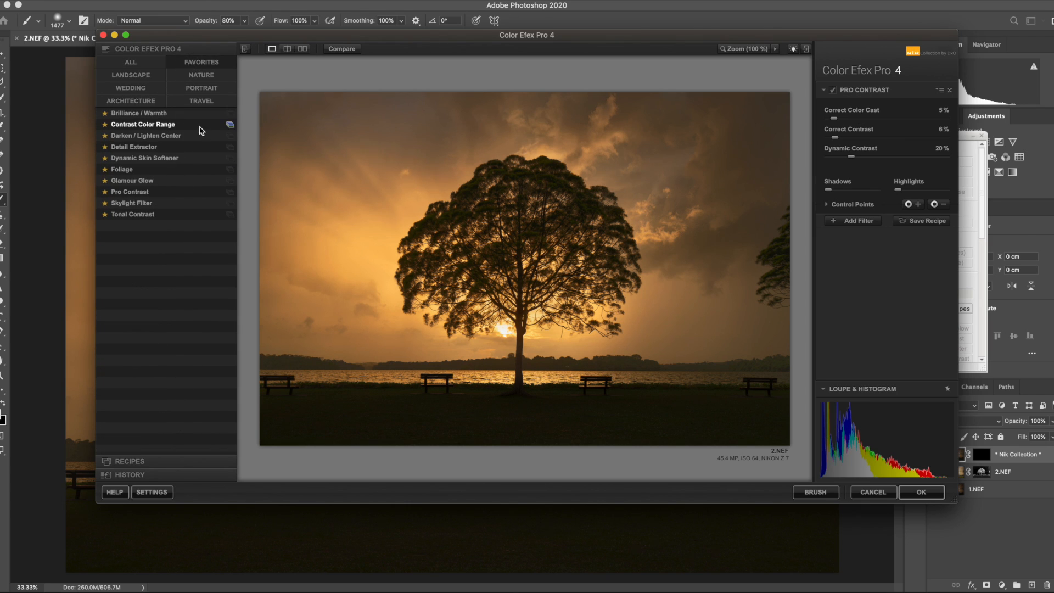
click(151, 192)
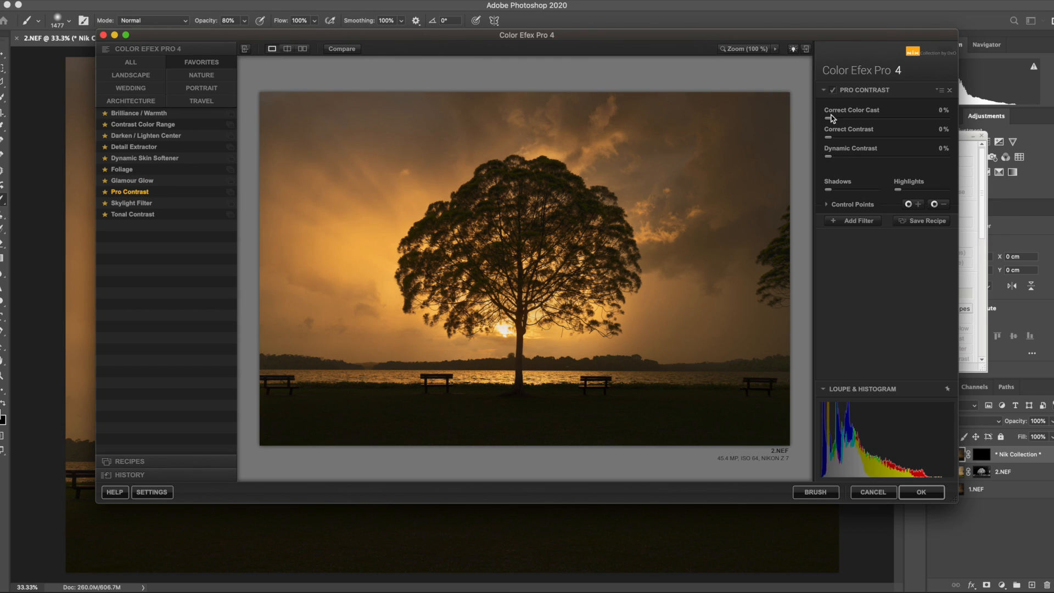
drag(828, 118, 841, 120)
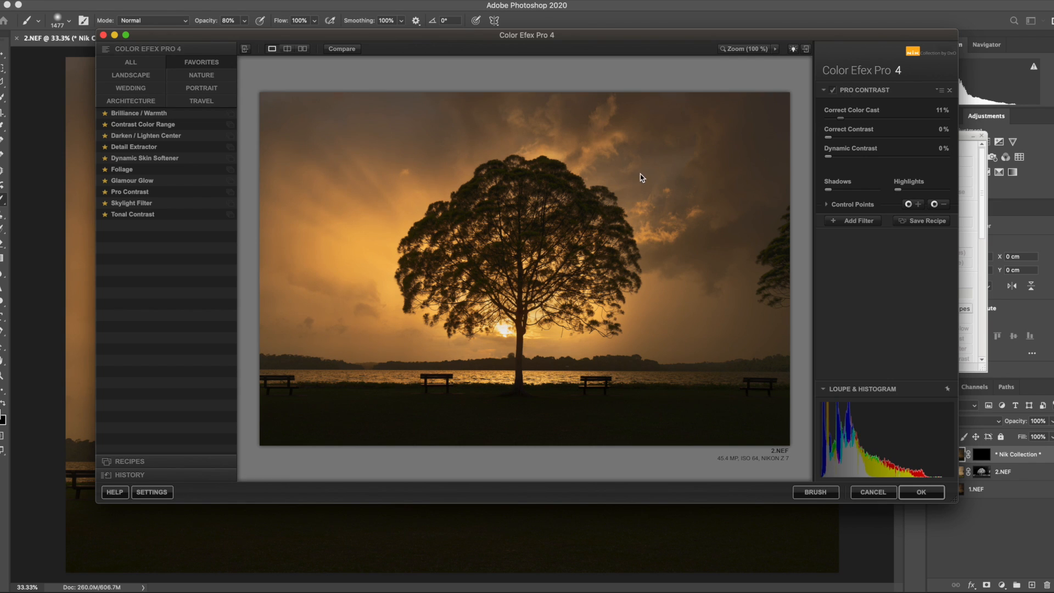
drag(829, 137, 863, 121)
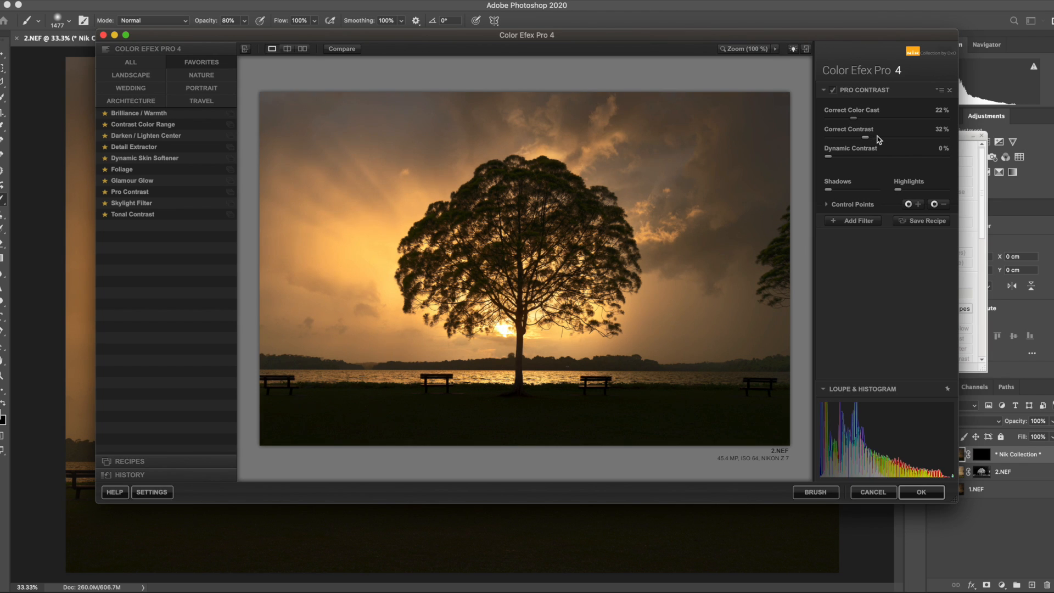
click(858, 159)
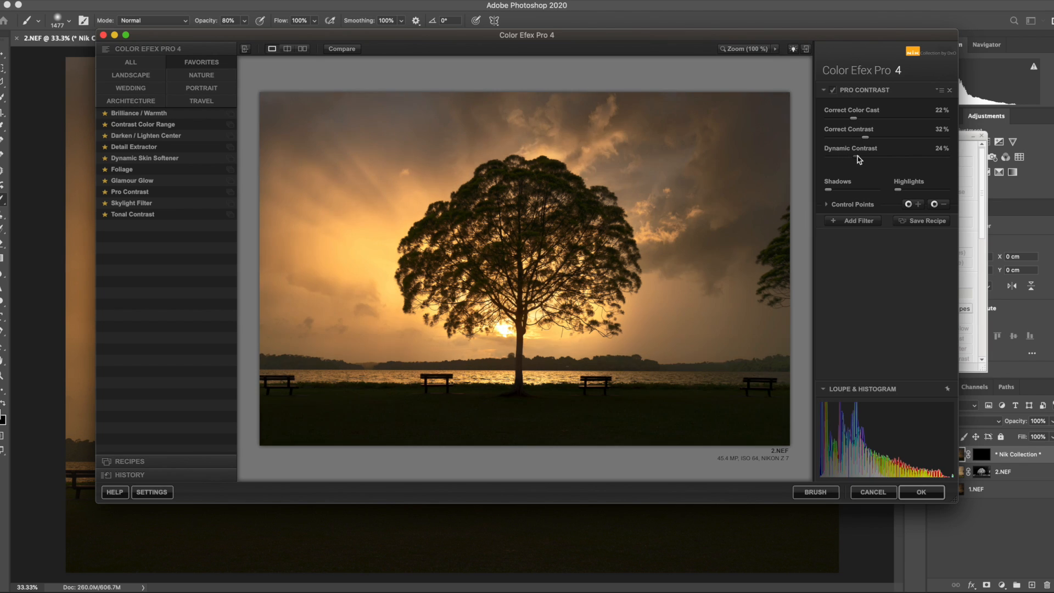
mouse_move(860, 159)
mouse_down()
mouse_move(882, 159)
mouse_move(862, 161)
mouse_up()
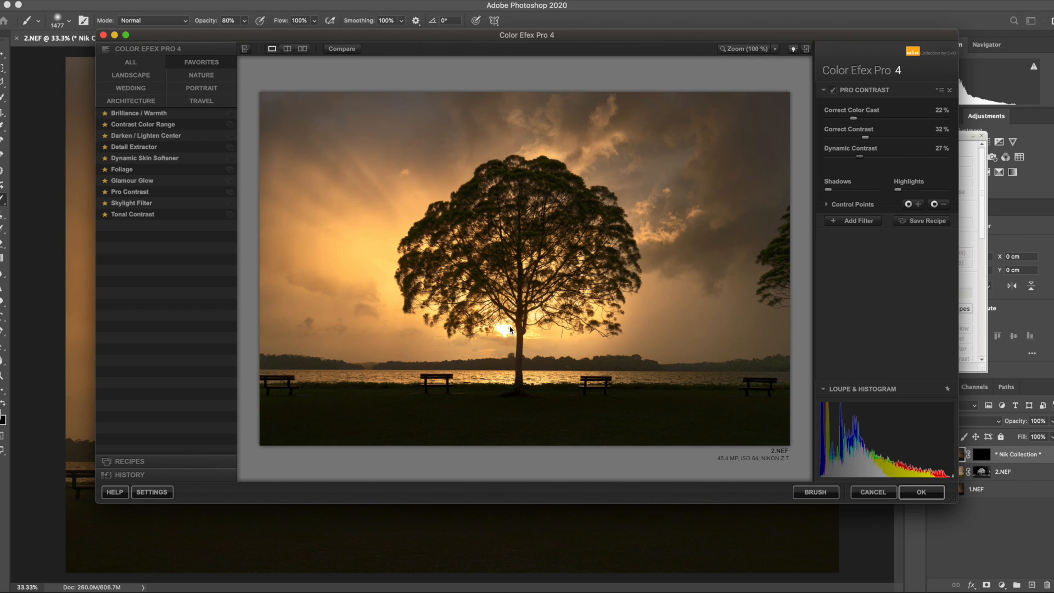
mouse_move(952, 477)
drag(860, 157, 848, 138)
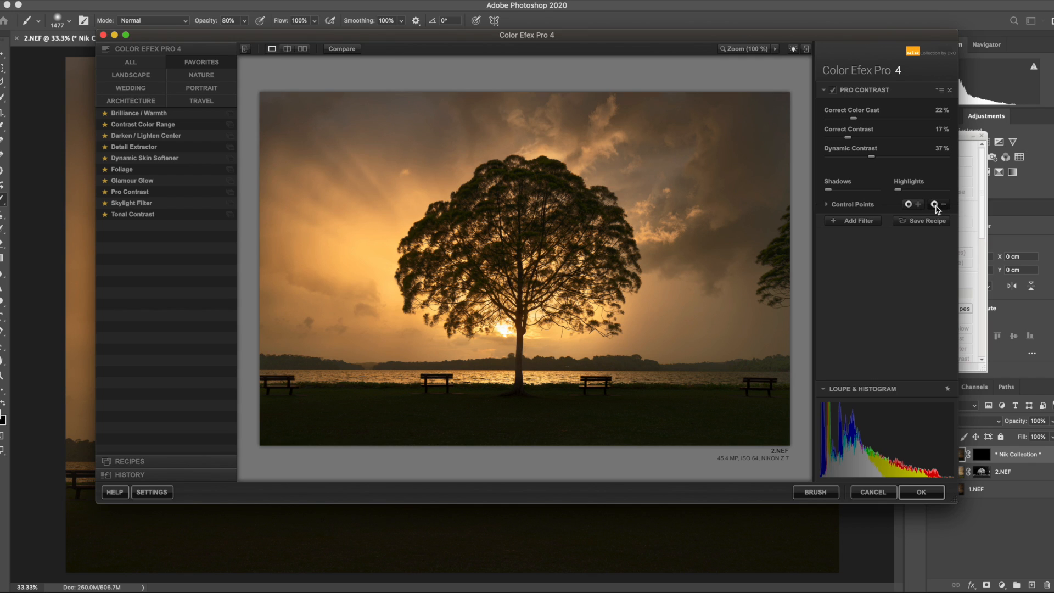
Place a small negative control point on the sun to exclude it from the Pro Contrast effect
click(934, 204)
click(503, 329)
drag(529, 332, 504, 329)
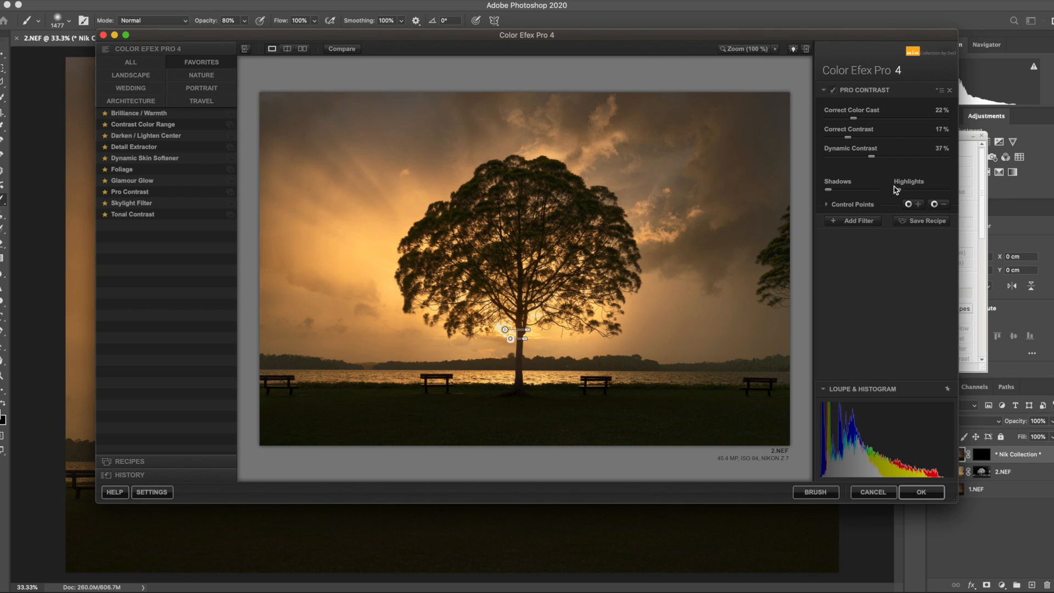
Add a Brilliance / Warmth filter with Saturation at 13%
click(869, 220)
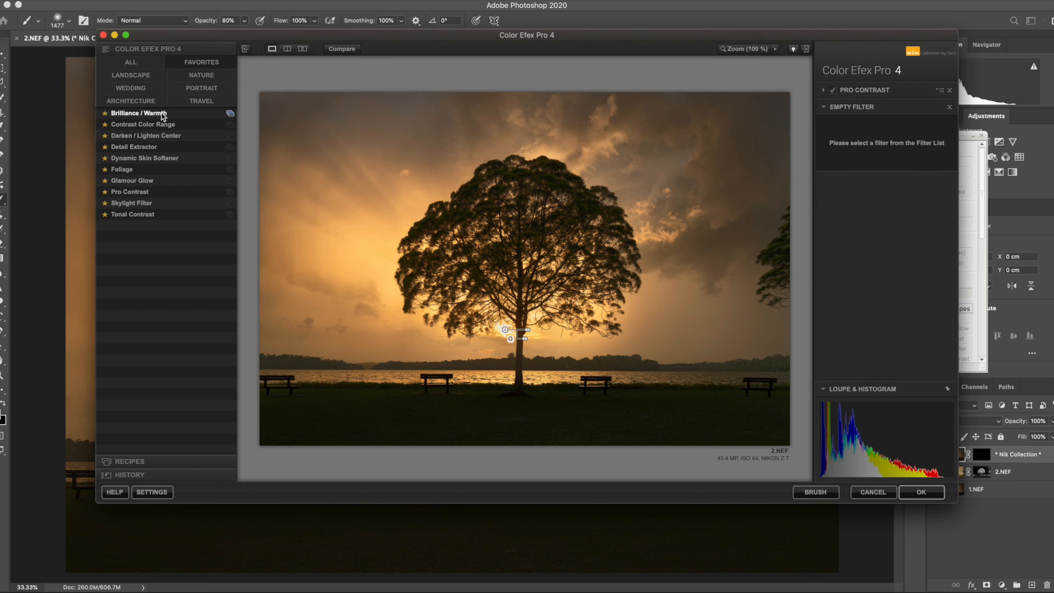
click(163, 114)
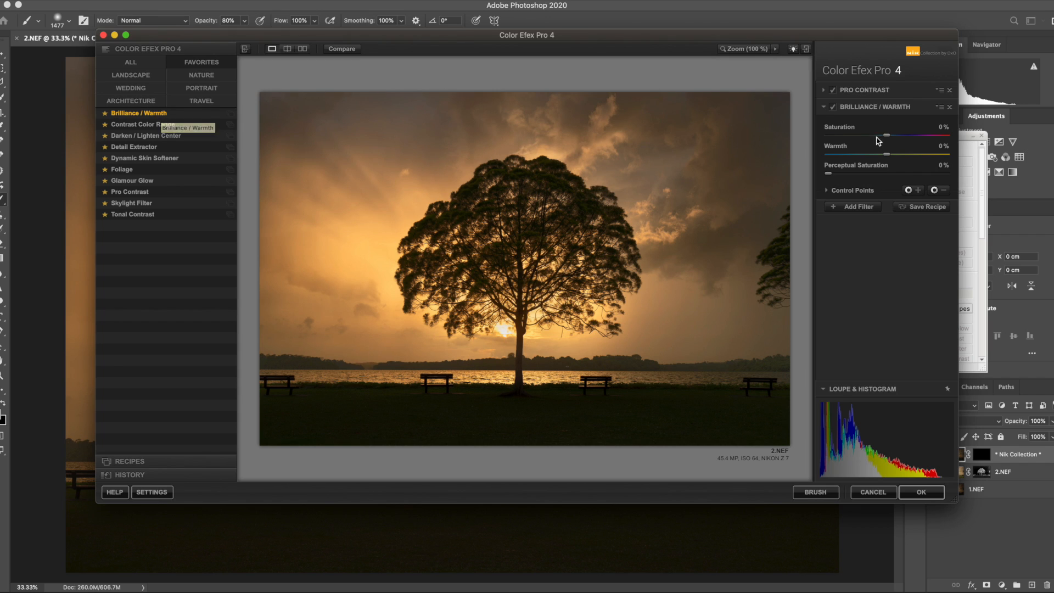
drag(886, 136, 891, 137)
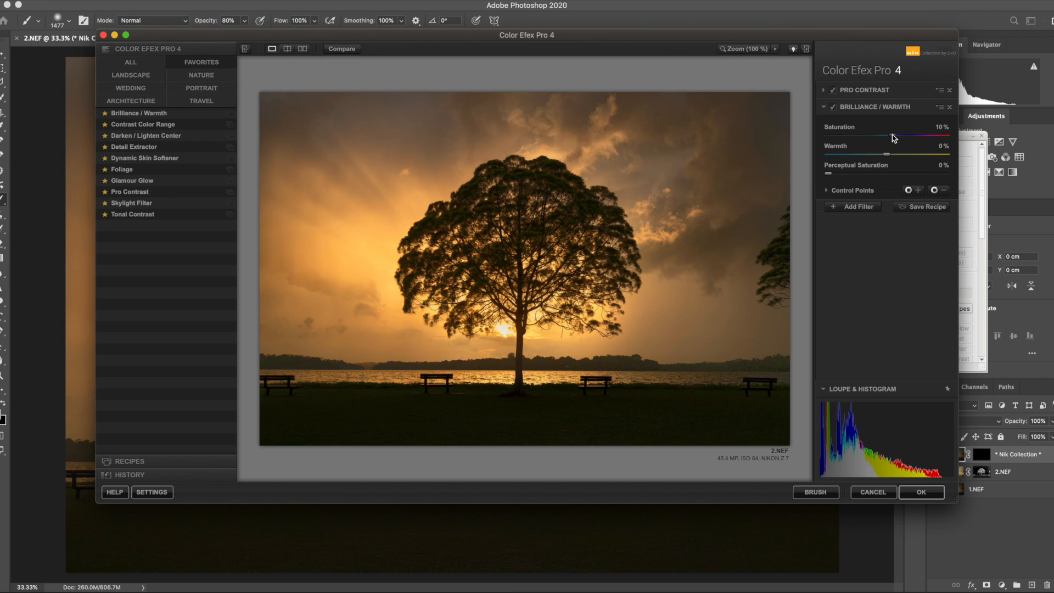
drag(892, 136, 894, 135)
click(858, 206)
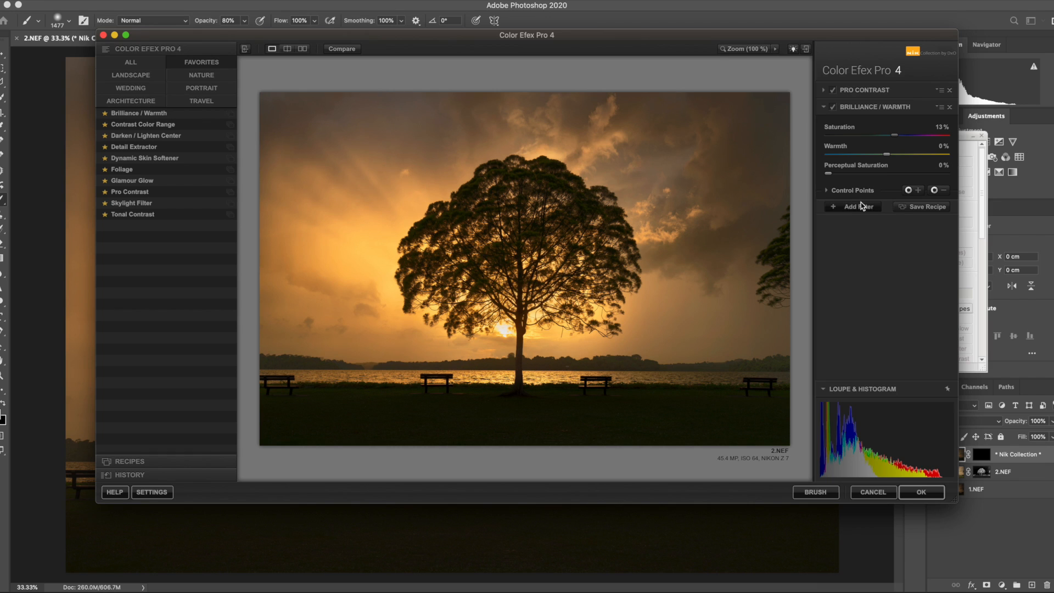
Set Pro Contrast to Correct Color Cast 35%, Correct Contrast 25% and Dynamic Contrast 44%, with a negative control point on the sun
click(878, 91)
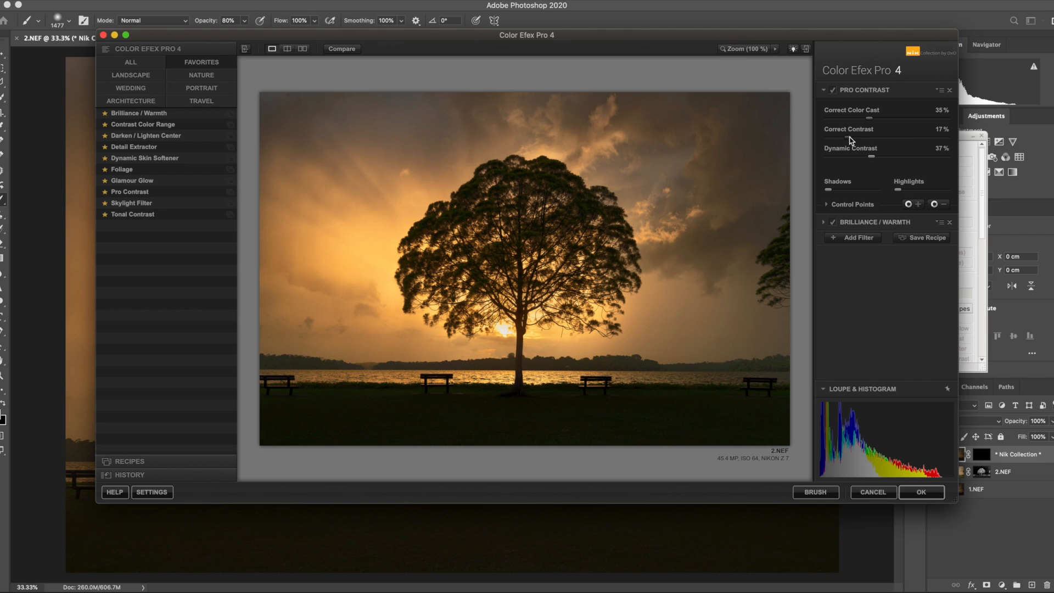
drag(849, 138, 858, 137)
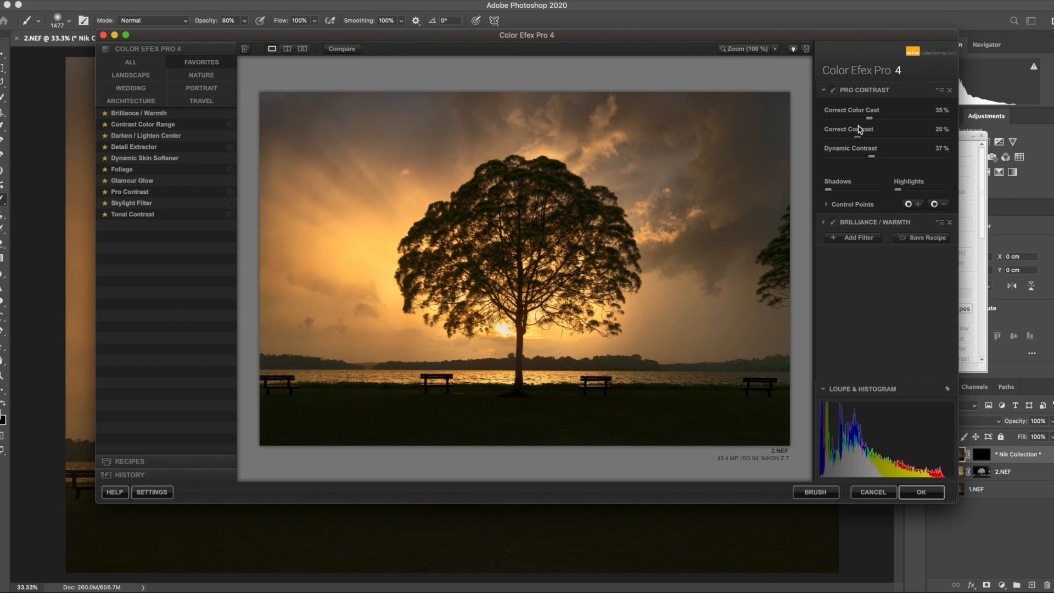
drag(878, 158, 885, 157)
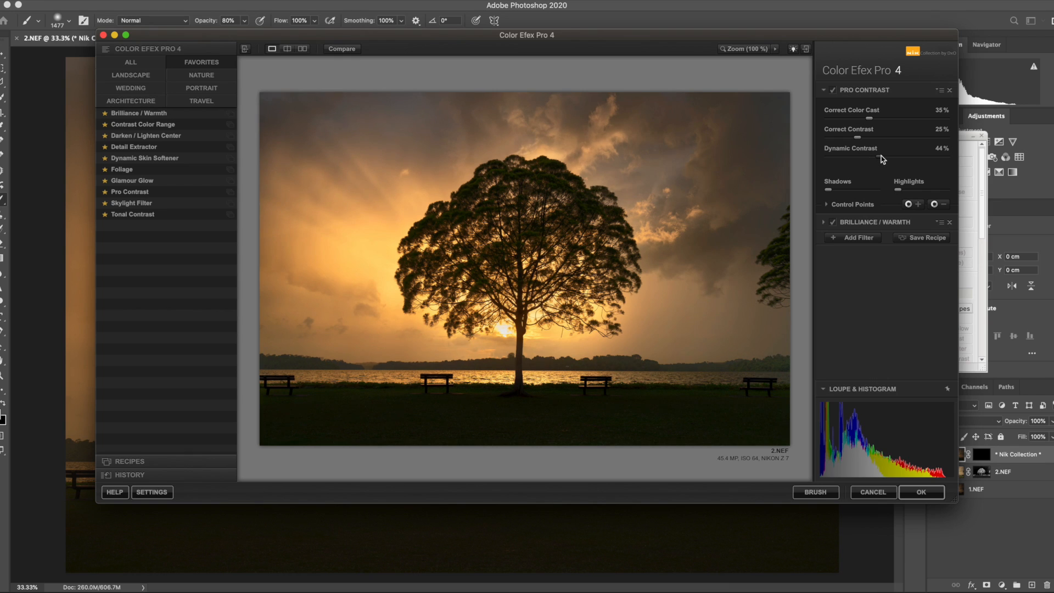
click(934, 203)
click(503, 330)
Add a Detail Extractor filter, switch it off, and apply the Color Efex Pro 4 edits to the image
click(854, 237)
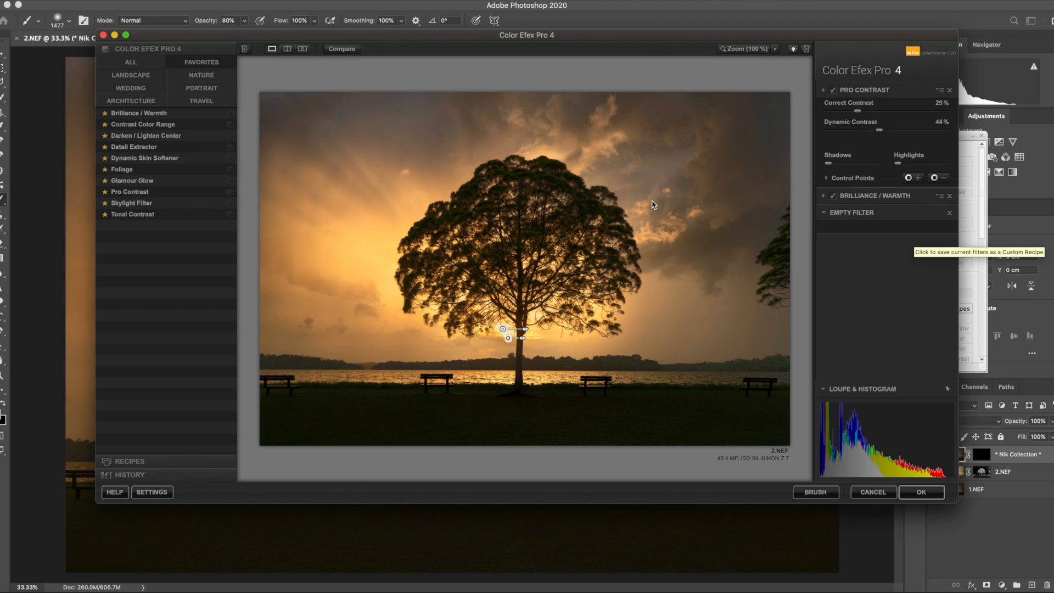
click(174, 147)
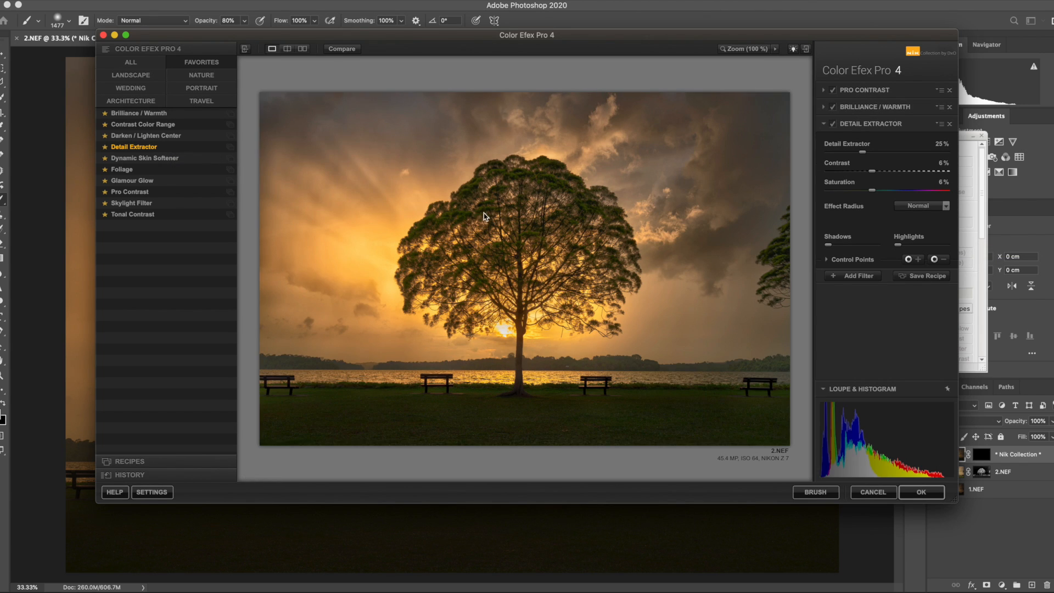
click(833, 124)
click(922, 492)
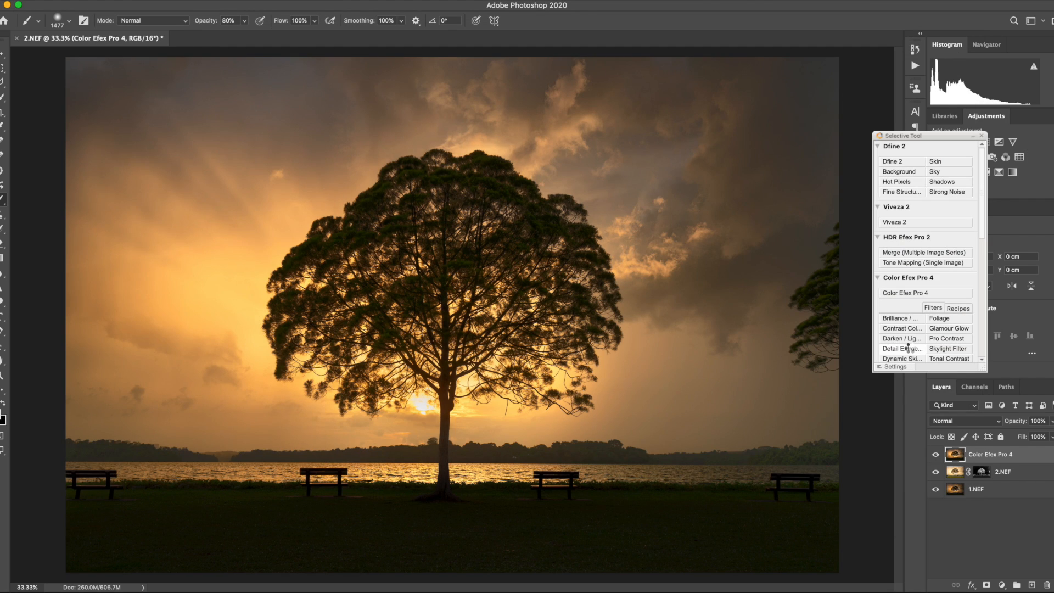
Set up a brushable Color Efex Pro 4 Detail Extractor filter with Detail Extractor at 19%
click(908, 347)
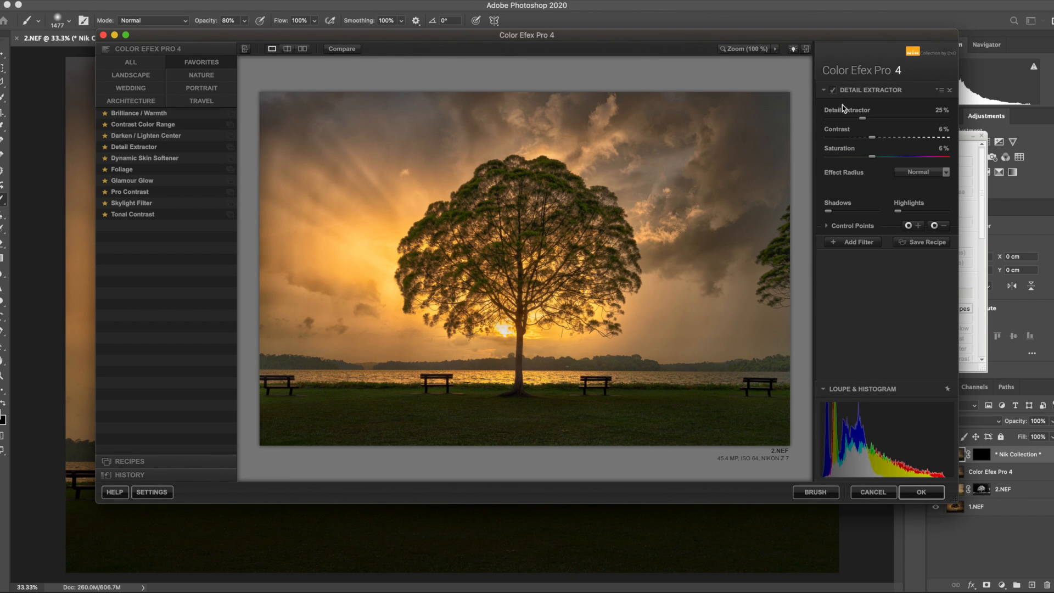
drag(862, 121, 854, 124)
click(811, 493)
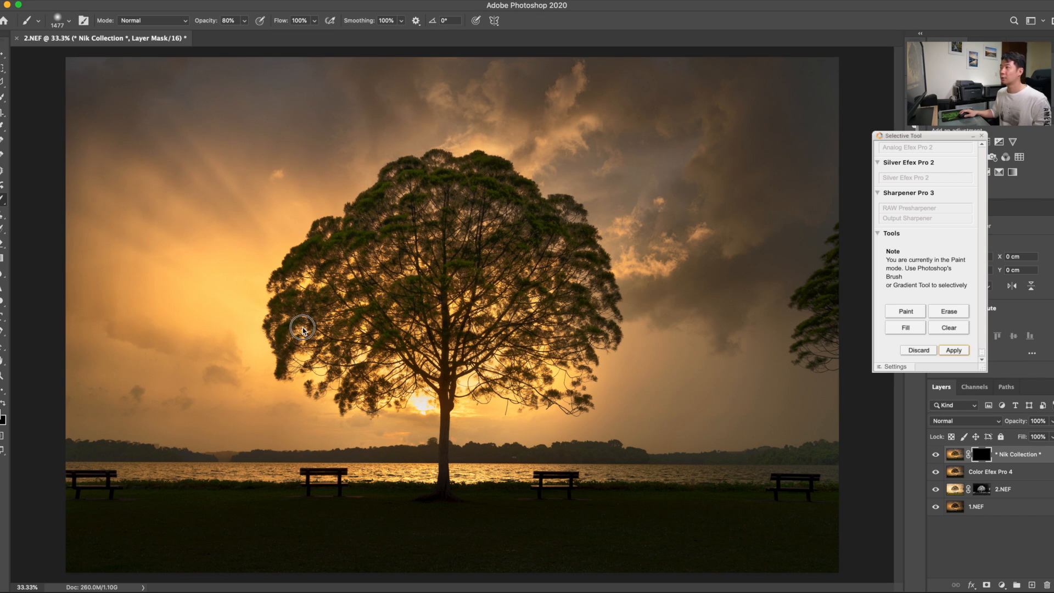
Paint the Detail Extractor effect over the tree and sky with the brush at 100% opacity, and apply it
click(245, 21)
drag(244, 34, 254, 34)
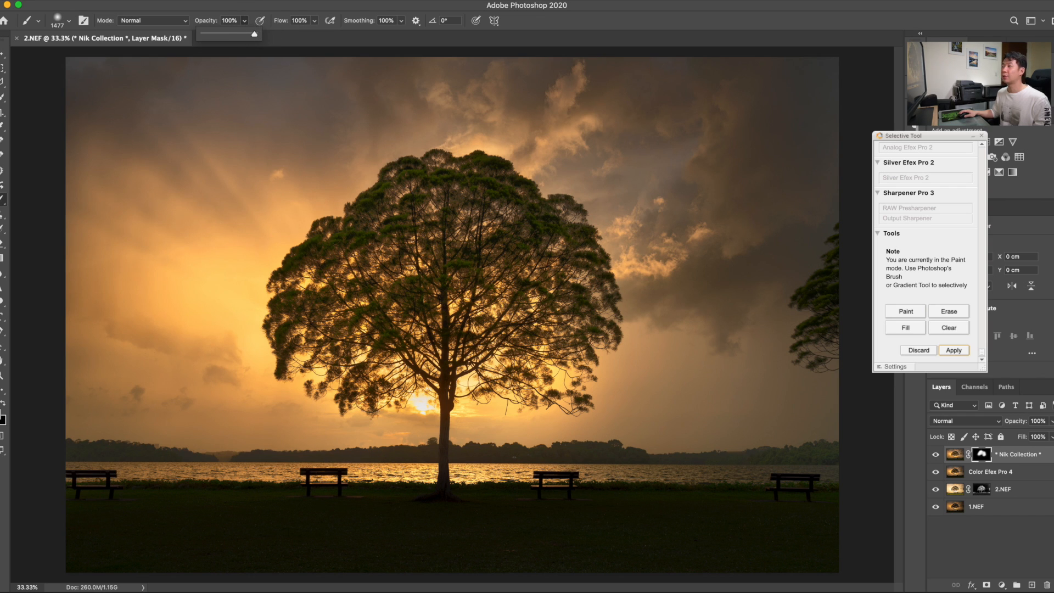
click(543, 243)
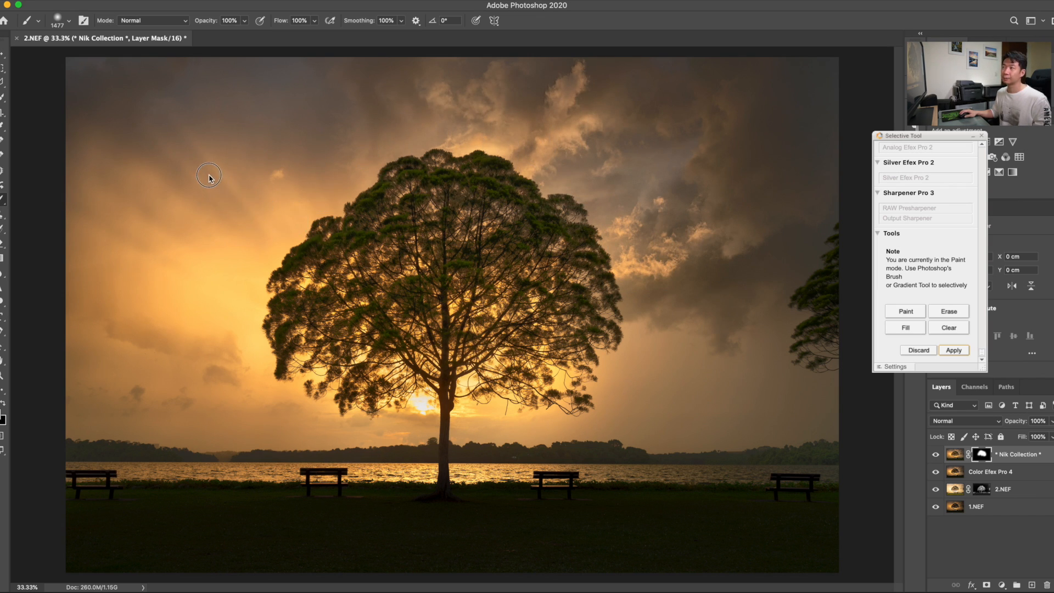
click(216, 267)
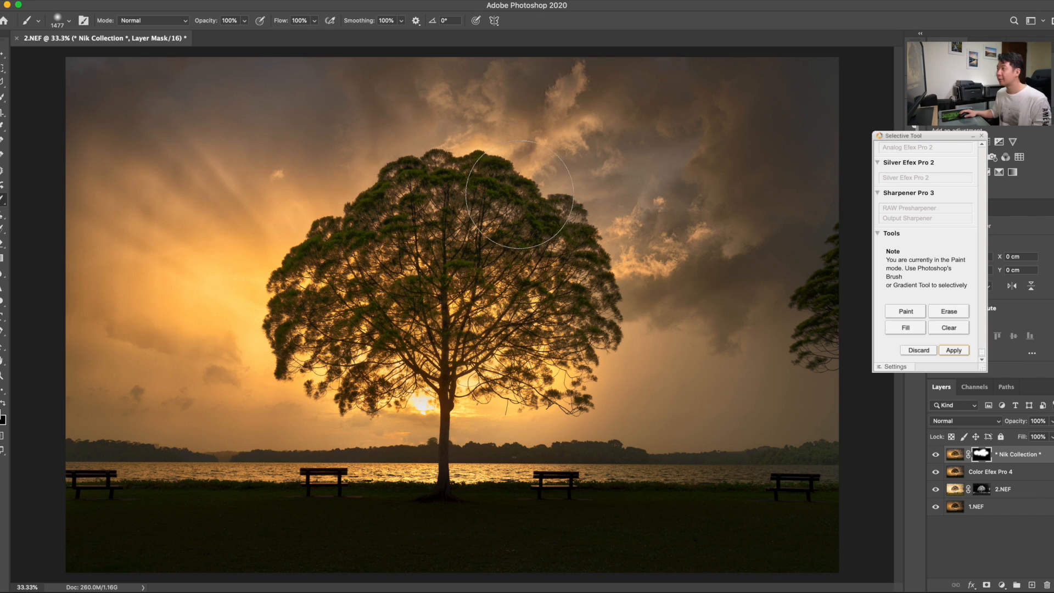
click(953, 350)
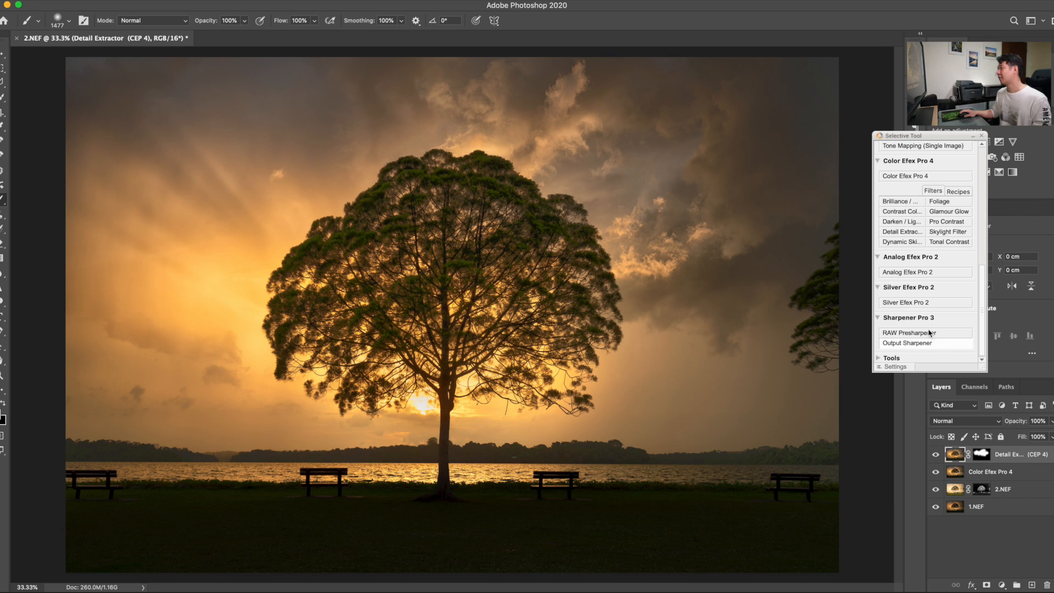
Add a Glamour Glow filter with Glow 22% and Saturation -15%, brushed onto the sky around the tree and applied
click(900, 176)
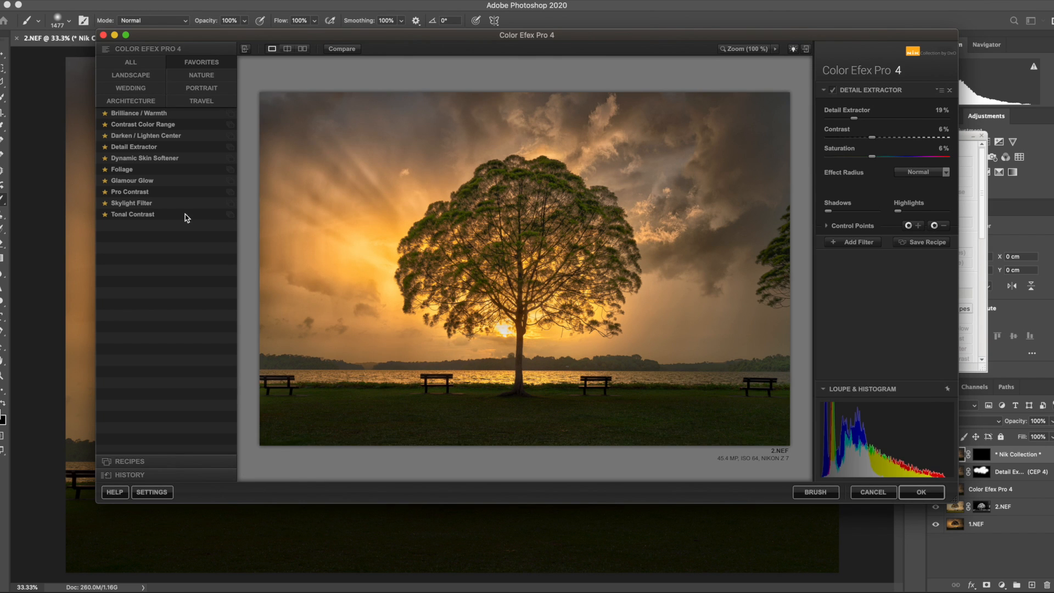
click(167, 181)
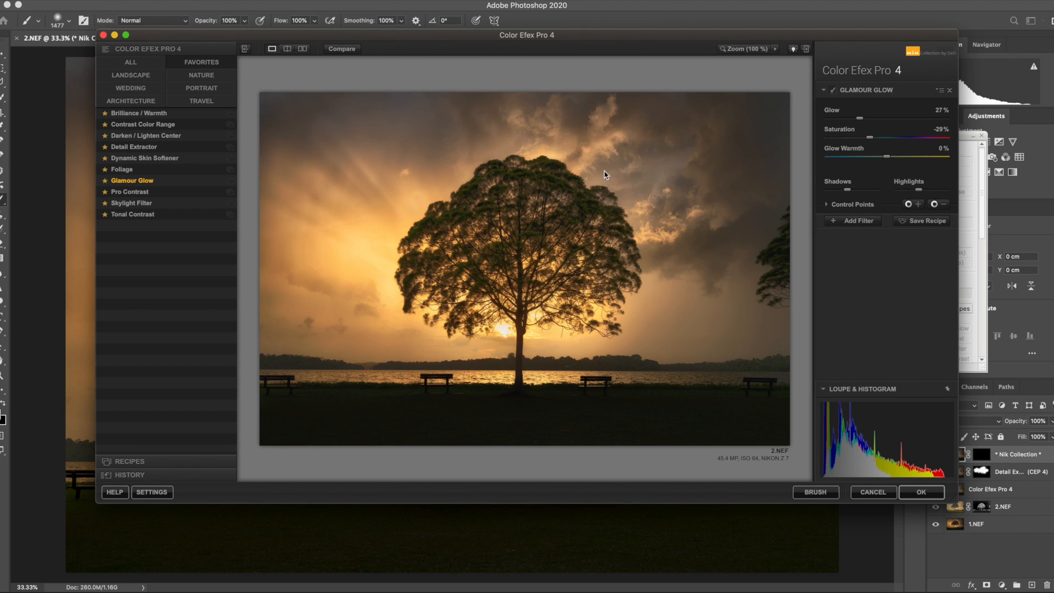
drag(873, 140, 853, 119)
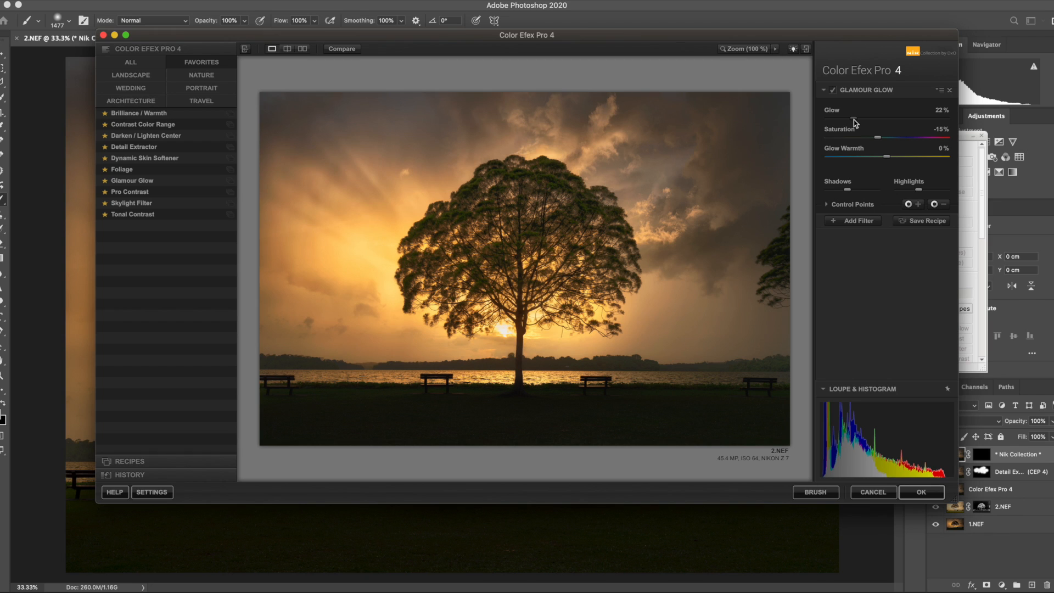
click(821, 495)
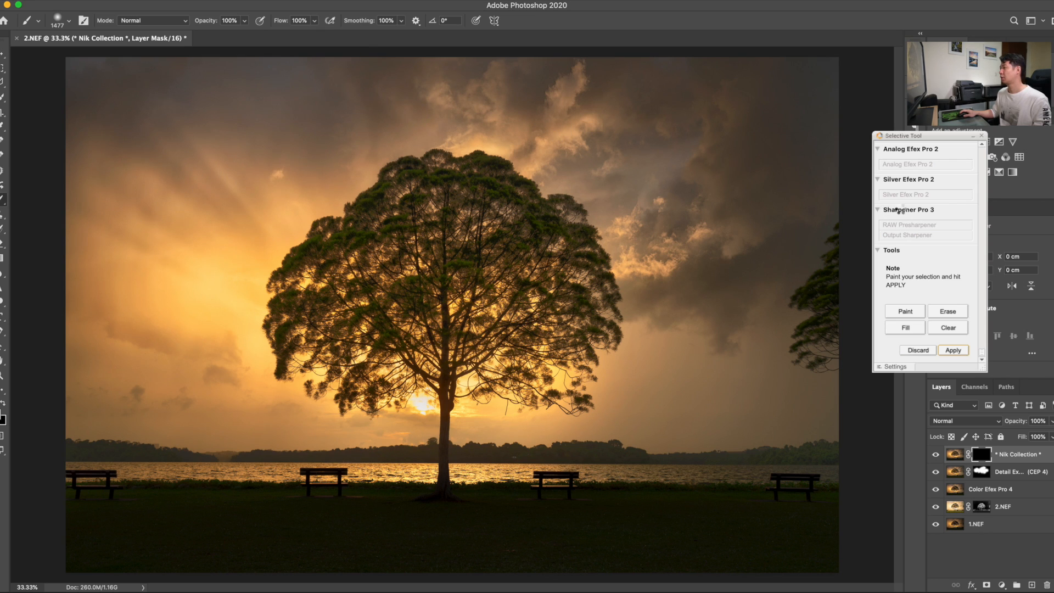
click(952, 353)
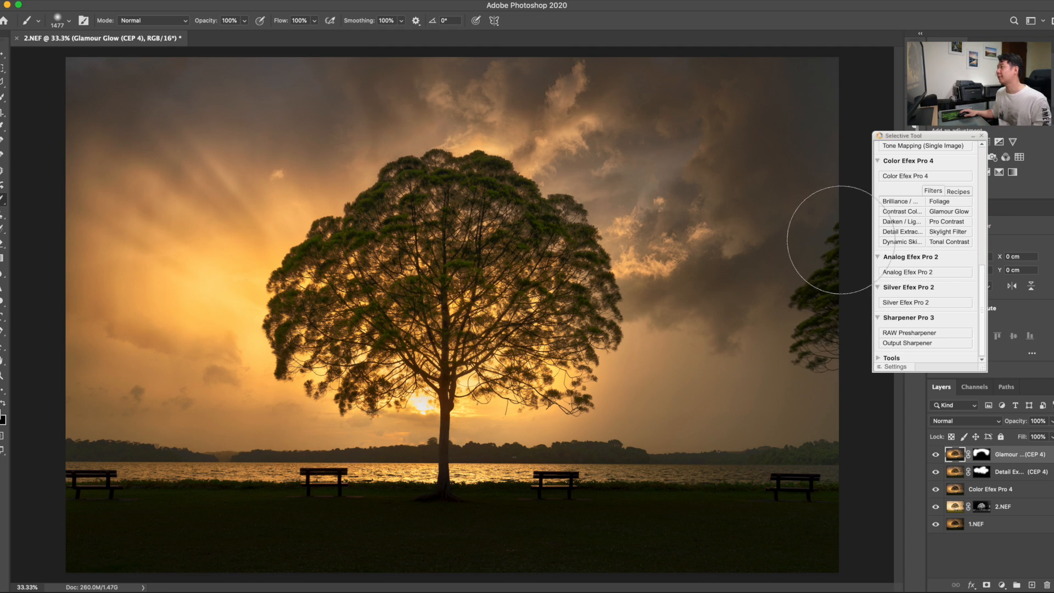
Close the Selective Tool and stamp all visible layers into a new layer on top of the stack
click(982, 137)
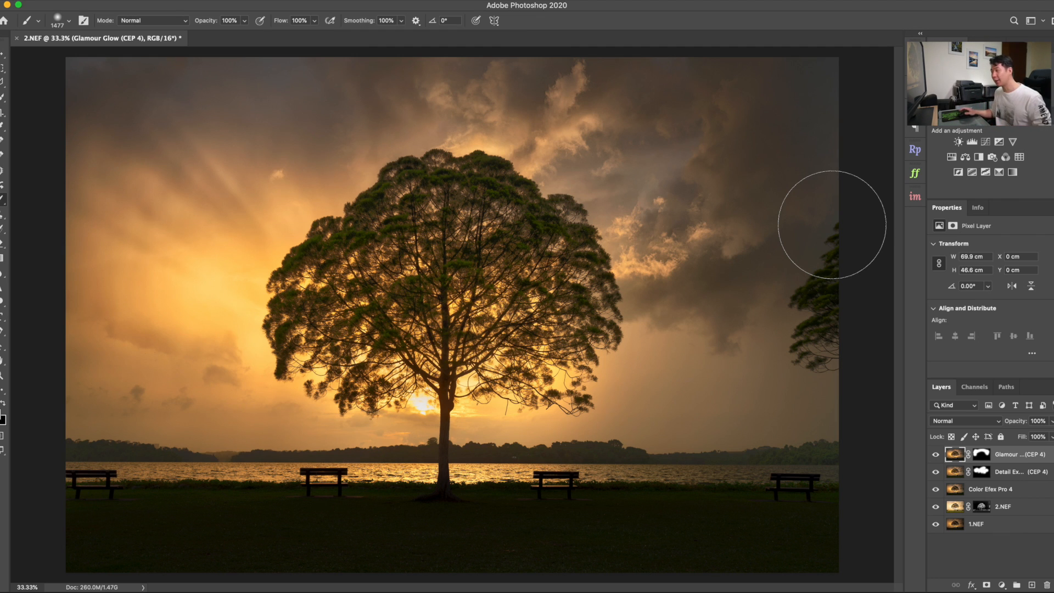
click(1004, 493)
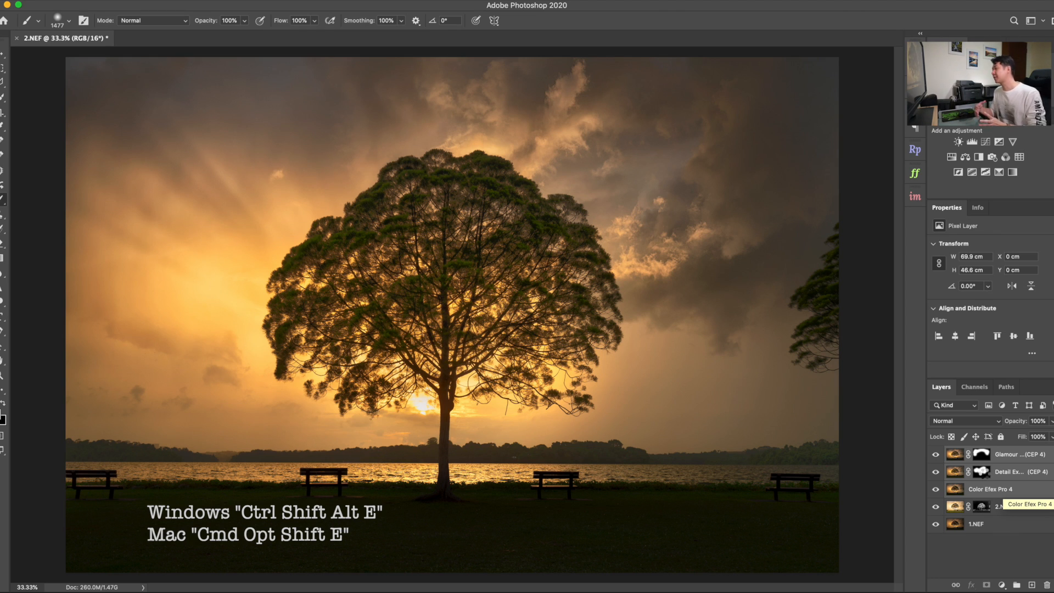
key(super+alt+shift+e)
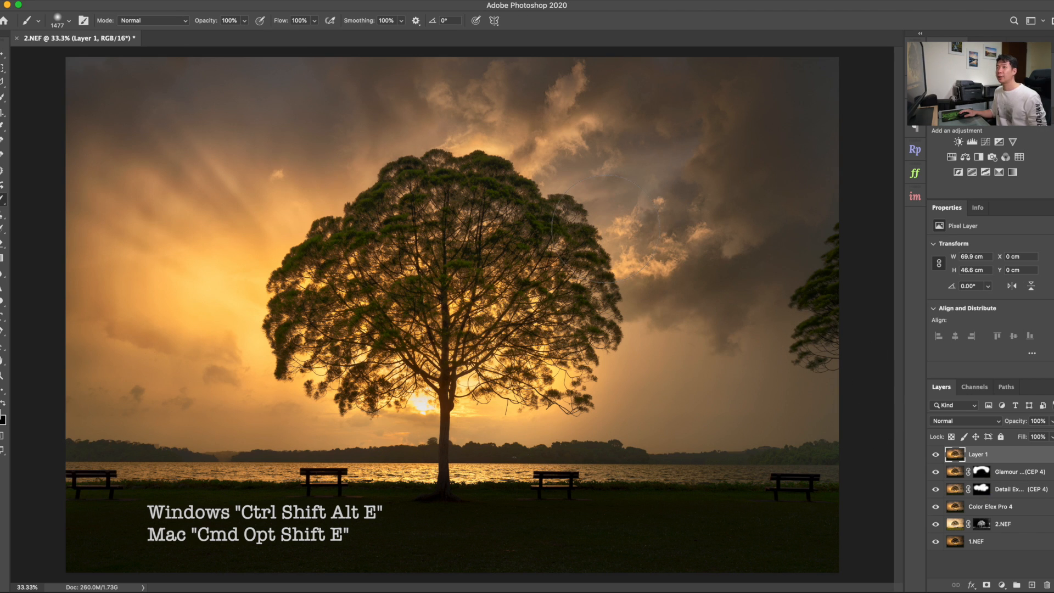
Remove the partial tree at the right edge of the photo with the Clone Stamp, sampling the neighbouring sky and clouds
key(s)
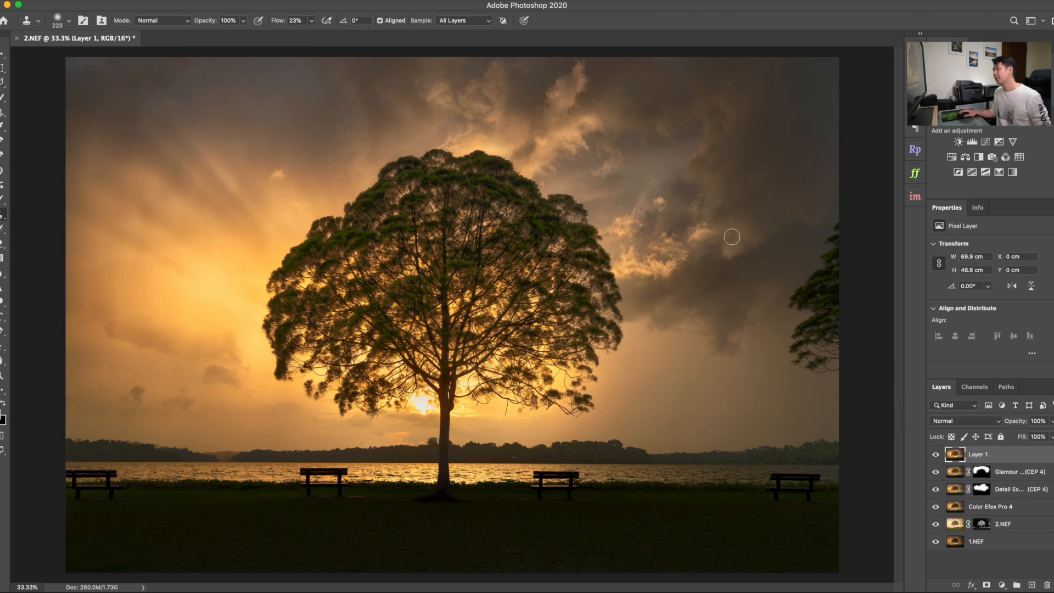
mouse_move(760, 197)
mouse_down()
mouse_move(790, 206)
mouse_move(791, 220)
mouse_up()
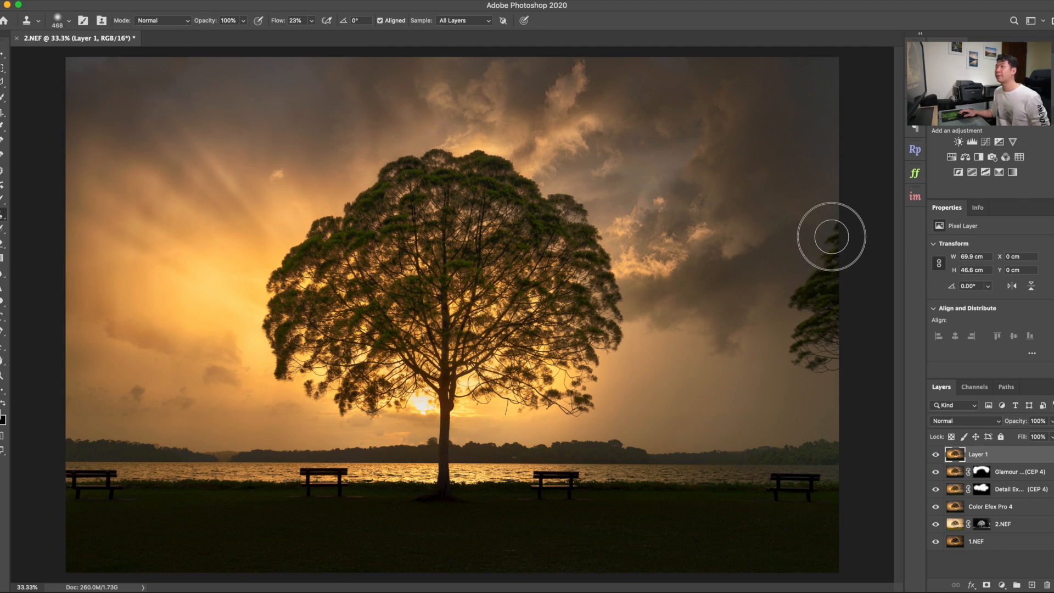
alt+click(785, 363)
mouse_move(842, 277)
mouse_down()
mouse_move(813, 322)
mouse_move(787, 312)
mouse_up()
alt+click(751, 321)
mouse_move(802, 354)
mouse_down()
mouse_move(779, 346)
mouse_move(788, 327)
mouse_up()
alt+click(744, 325)
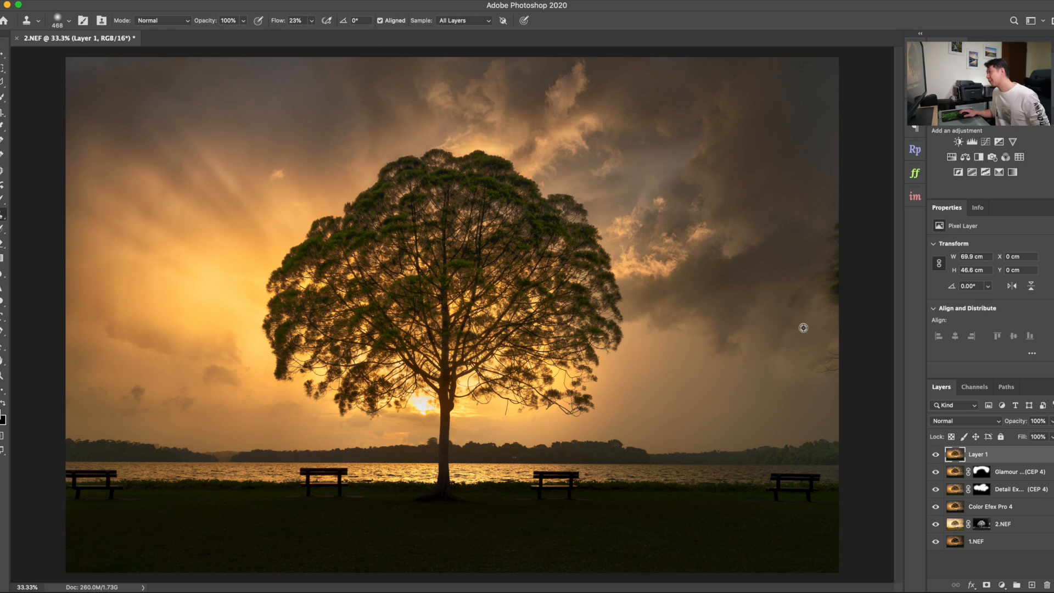
click(770, 285)
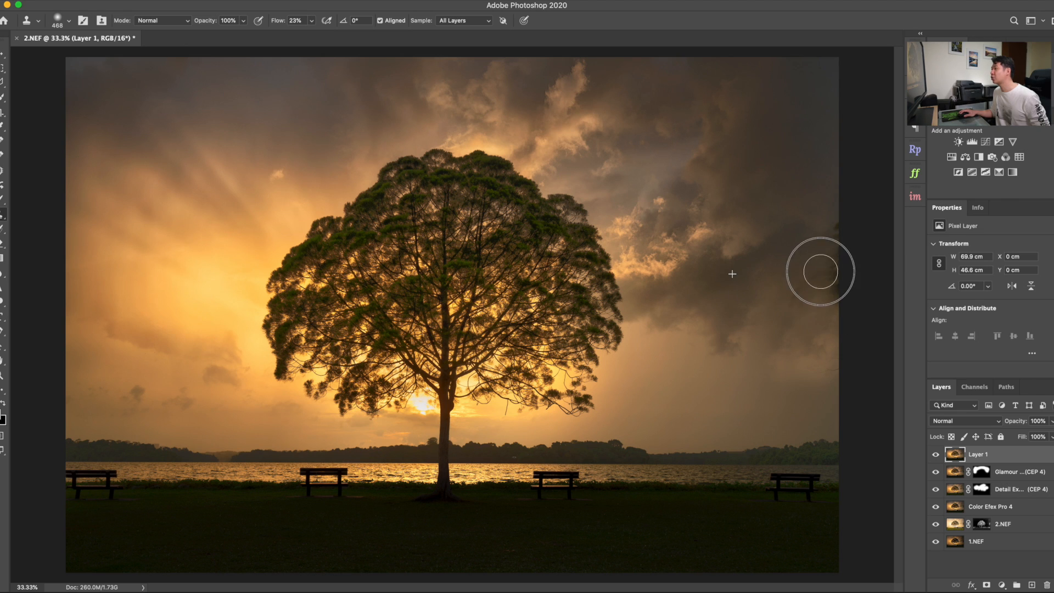
drag(735, 235, 768, 244)
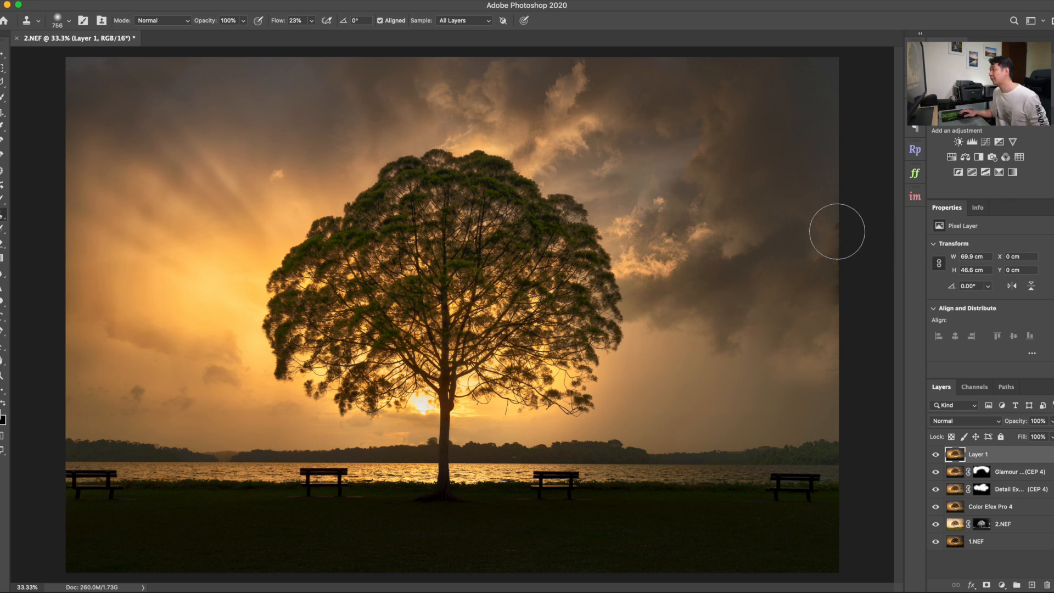
mouse_move(838, 229)
mouse_down()
mouse_move(815, 277)
mouse_move(800, 267)
mouse_move(841, 247)
mouse_move(820, 287)
mouse_up()
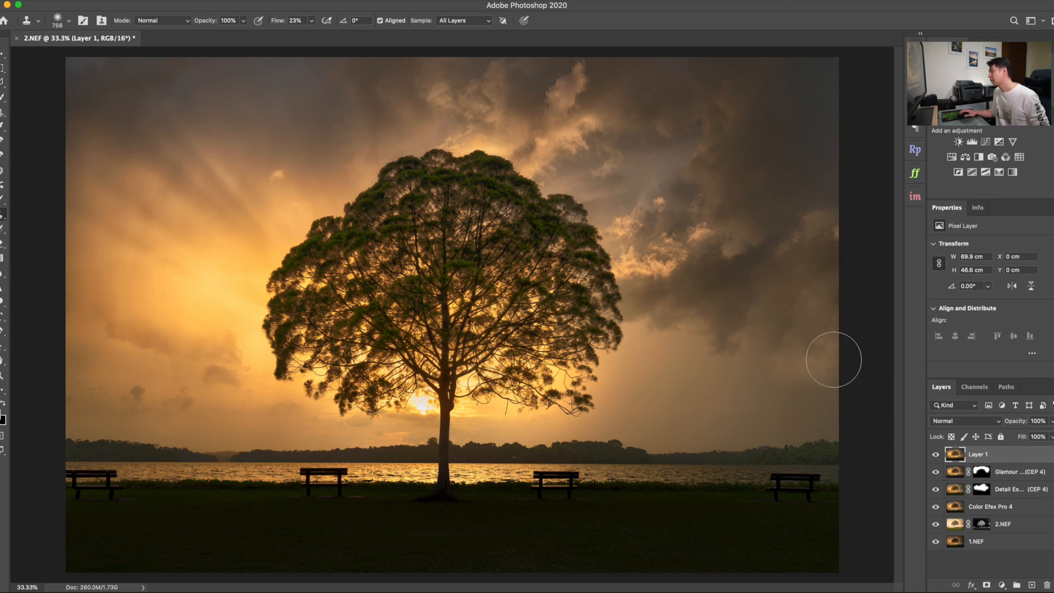
drag(834, 360, 841, 358)
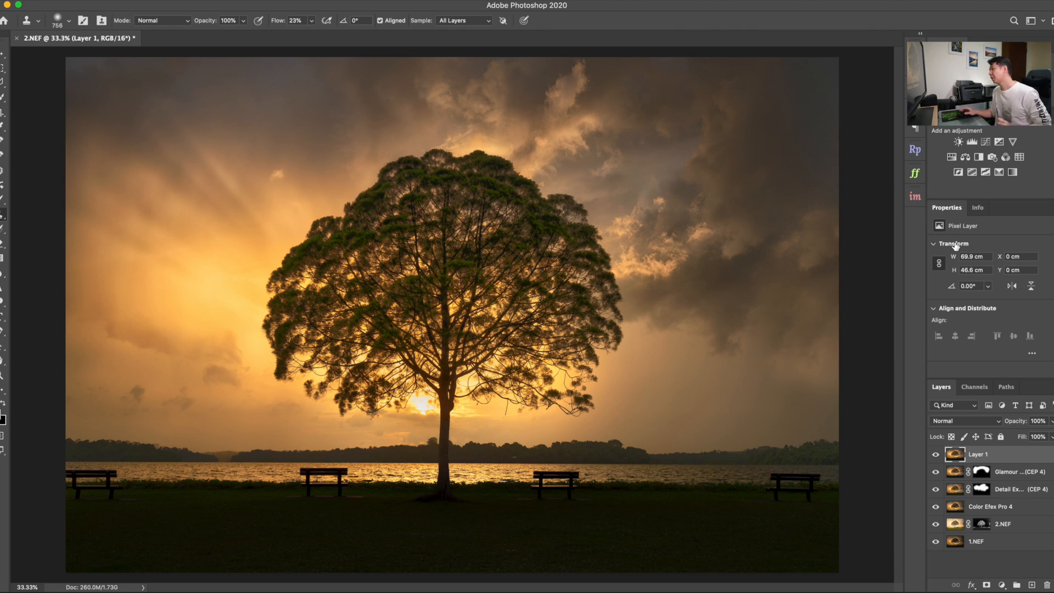
Create a new layer in Overlay mode filled with the Overlay-neutral color (50% gray)
click(177, 3)
mouse_move(181, 5)
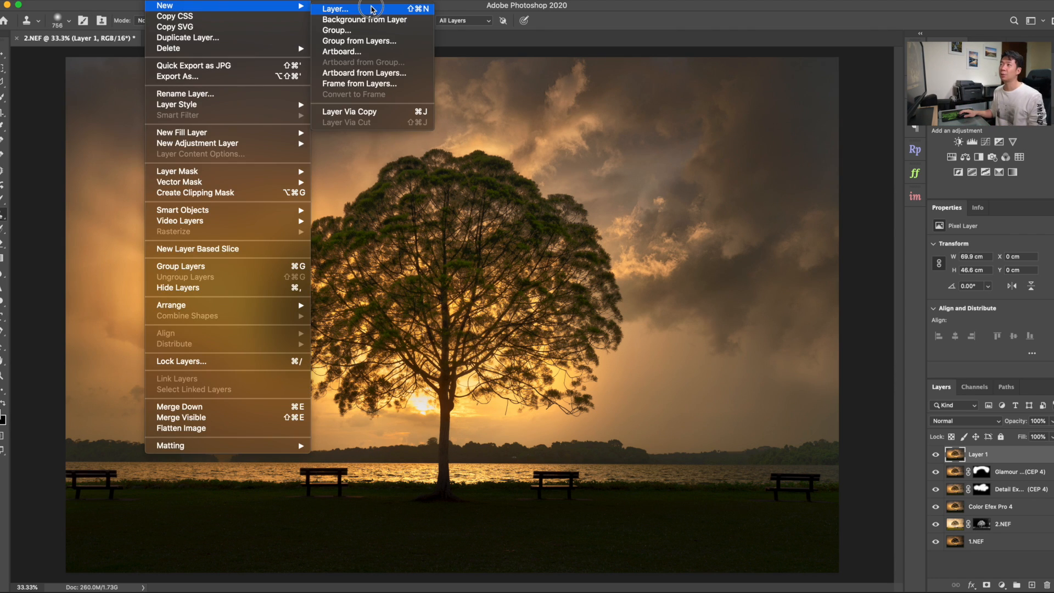
click(368, 9)
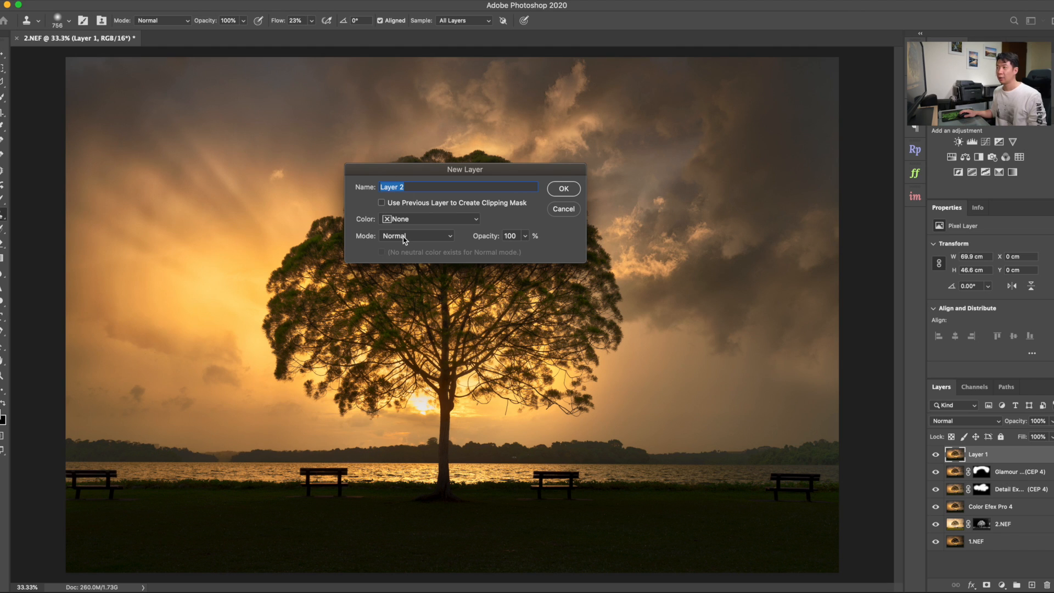
click(394, 236)
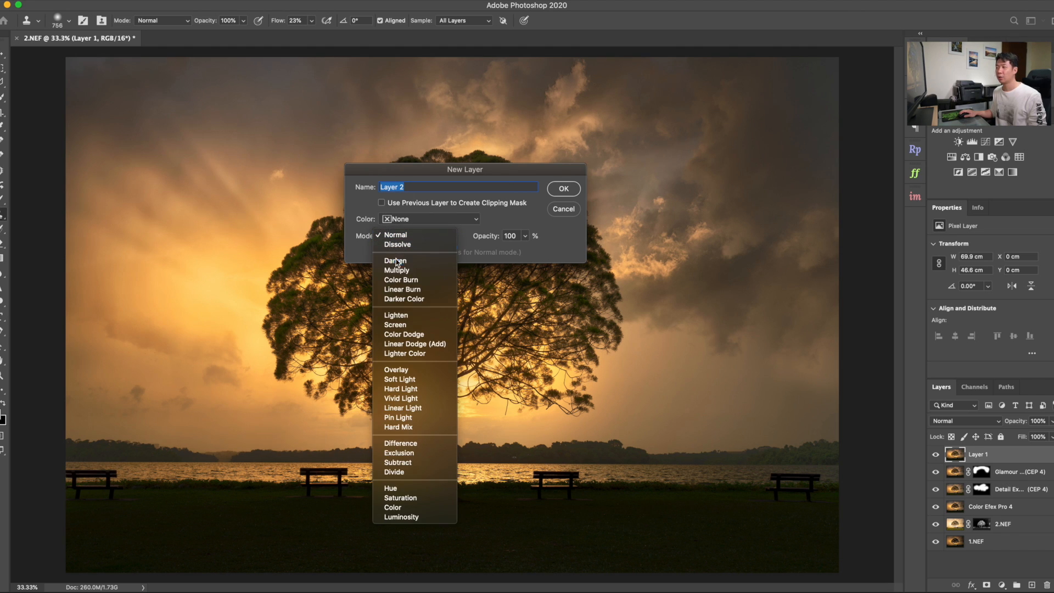
click(403, 369)
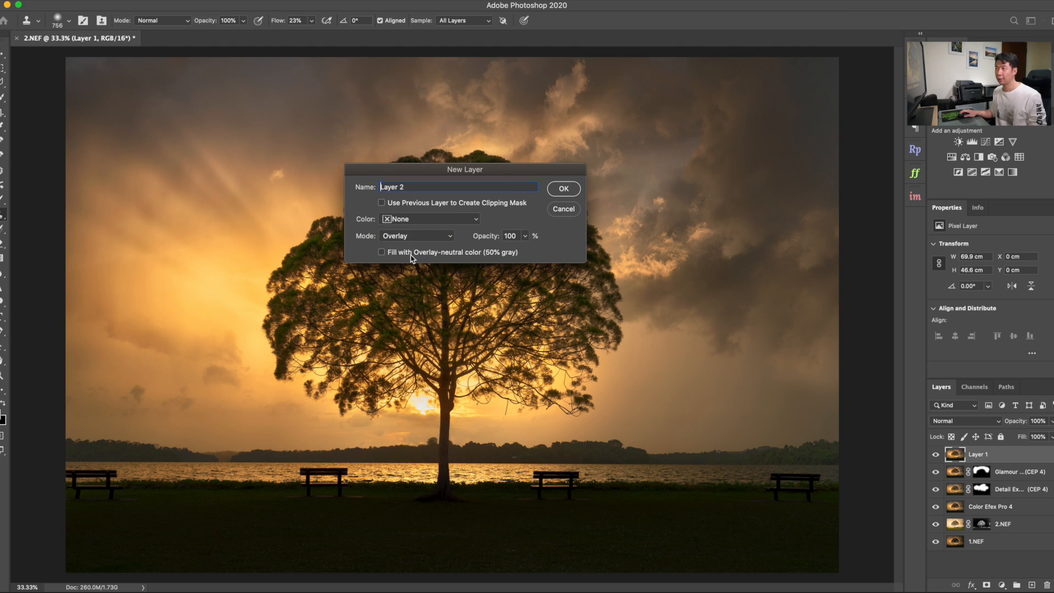
click(407, 253)
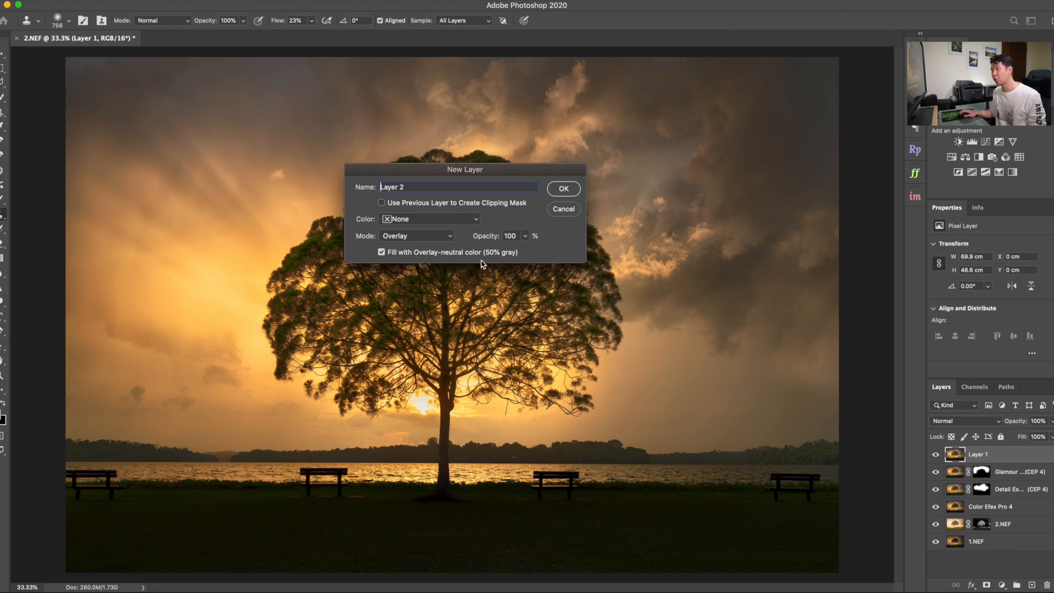
click(564, 189)
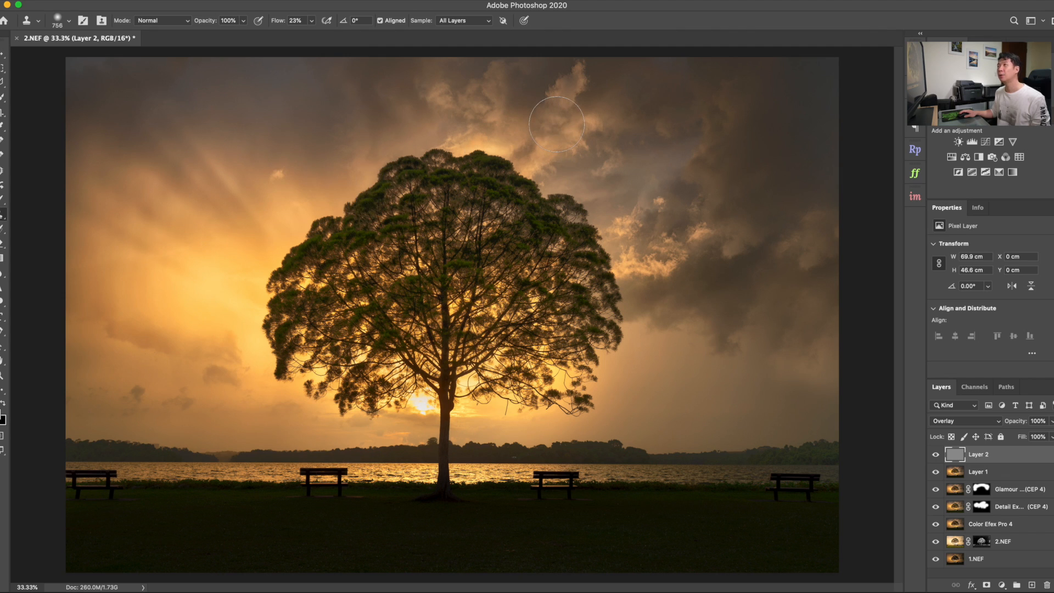
click(311, 21)
drag(310, 33, 202, 41)
click(244, 20)
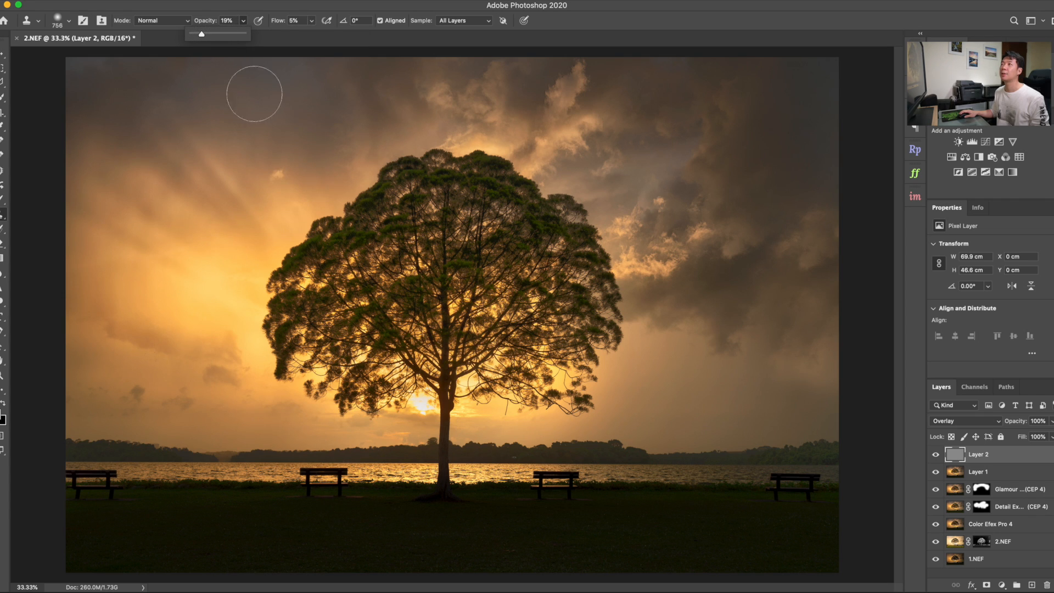
drag(668, 158, 621, 158)
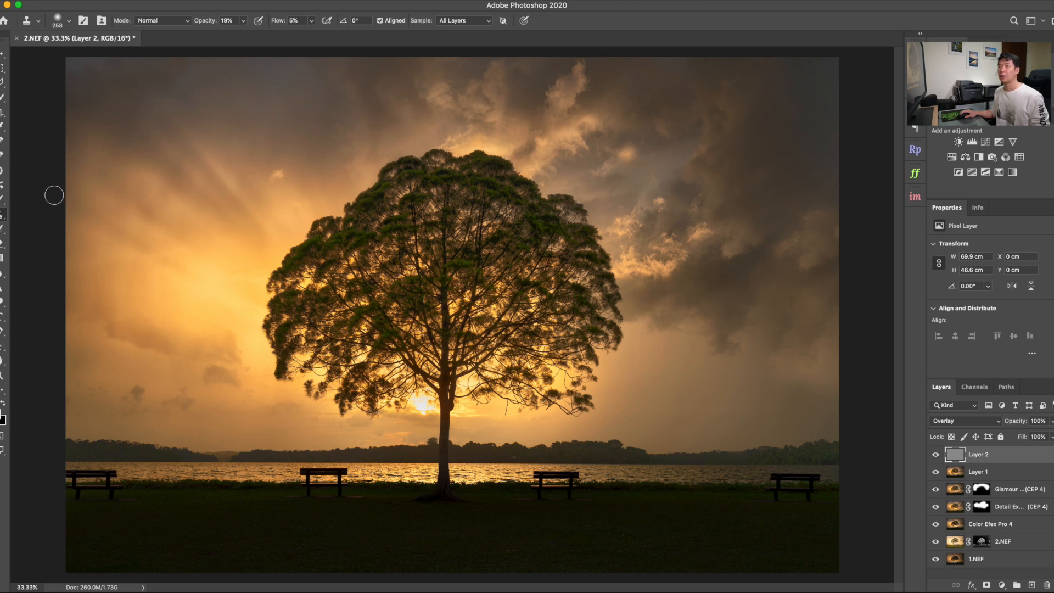
Switch to the Brush tool at size 417, try a full-strength brightening stroke on the cloud above the tree, and undo it
click(3, 199)
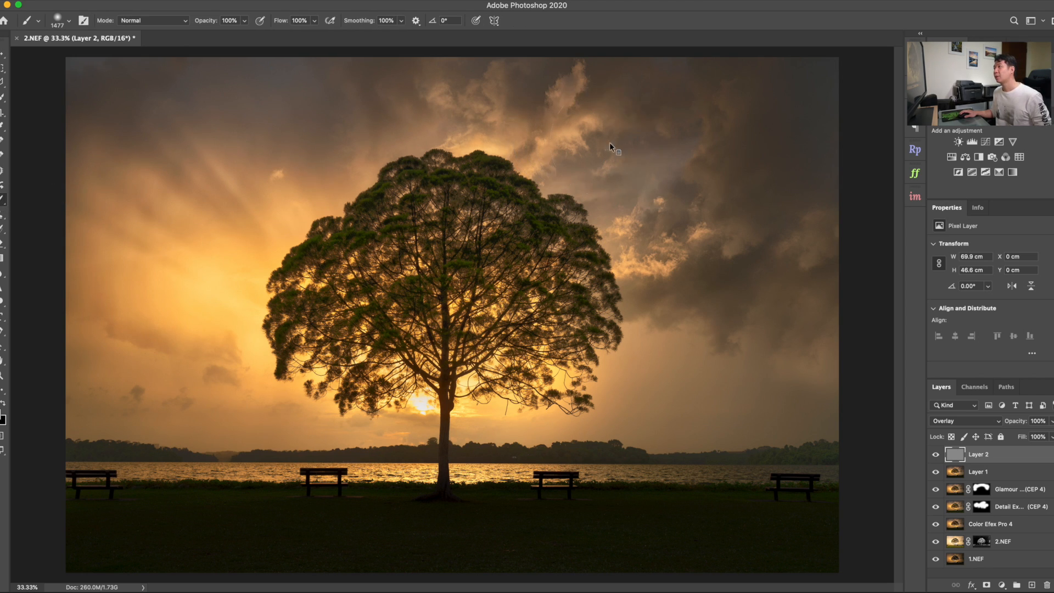
drag(611, 145, 606, 131)
click(598, 130)
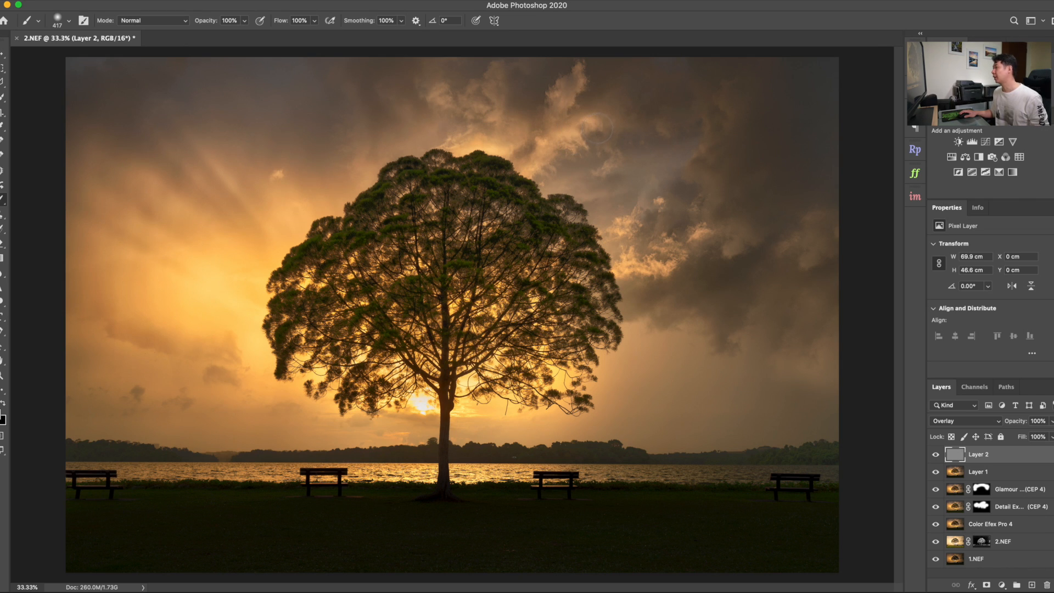
mouse_move(595, 126)
mouse_down()
mouse_move(573, 127)
mouse_move(545, 157)
mouse_up()
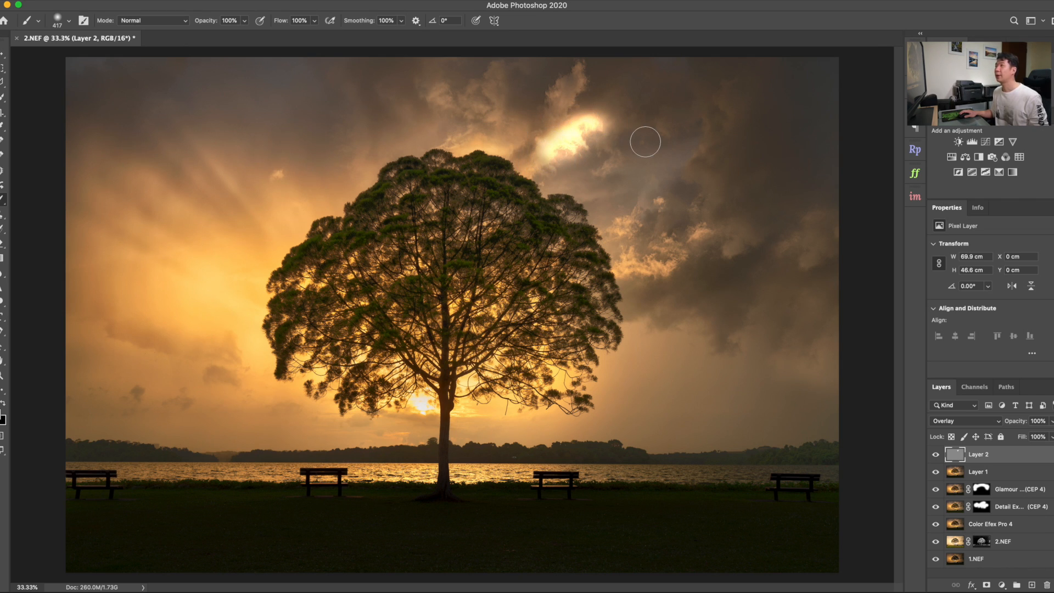
key(super+z)
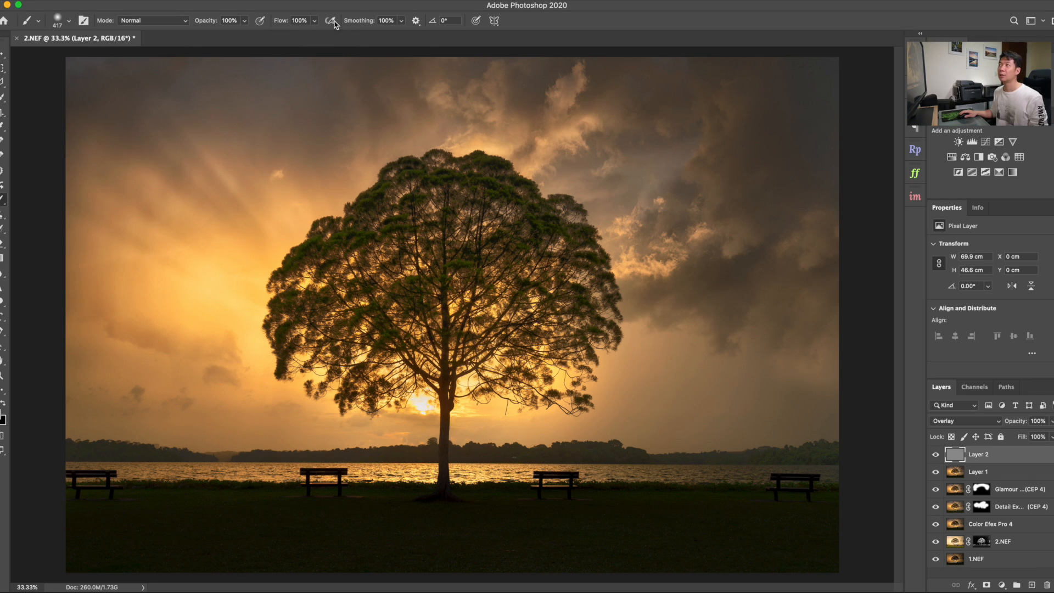
Dodge the bright clouds right of the tree on the gray Overlay layer with the brush at 21% opacity and 4% flow
click(316, 20)
mouse_move(315, 23)
mouse_down()
mouse_move(288, 37)
mouse_move(204, 37)
mouse_up()
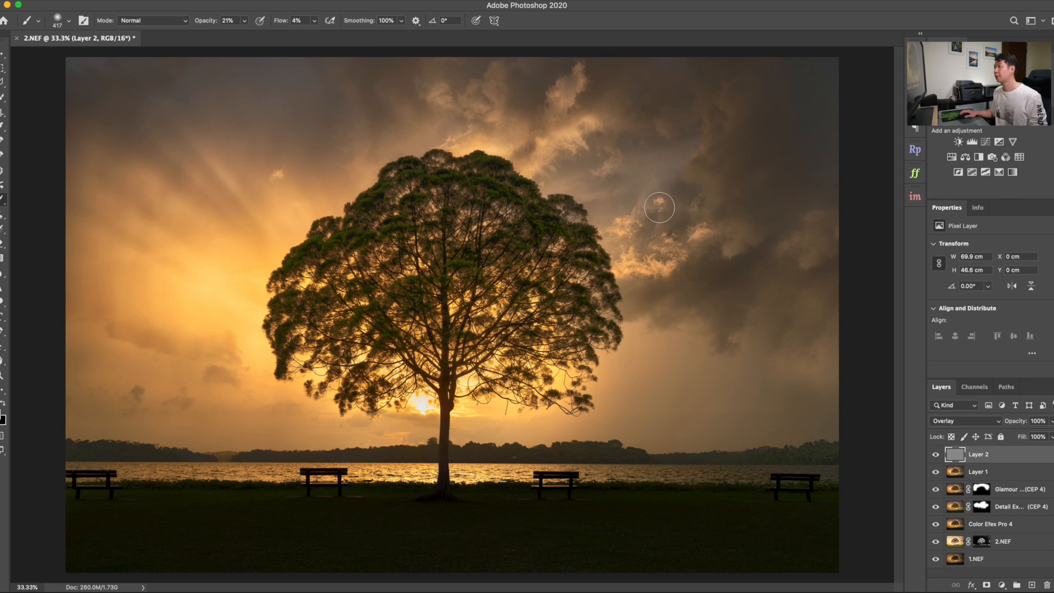
mouse_move(662, 198)
mouse_down()
mouse_move(686, 211)
mouse_move(696, 235)
mouse_move(677, 246)
mouse_up()
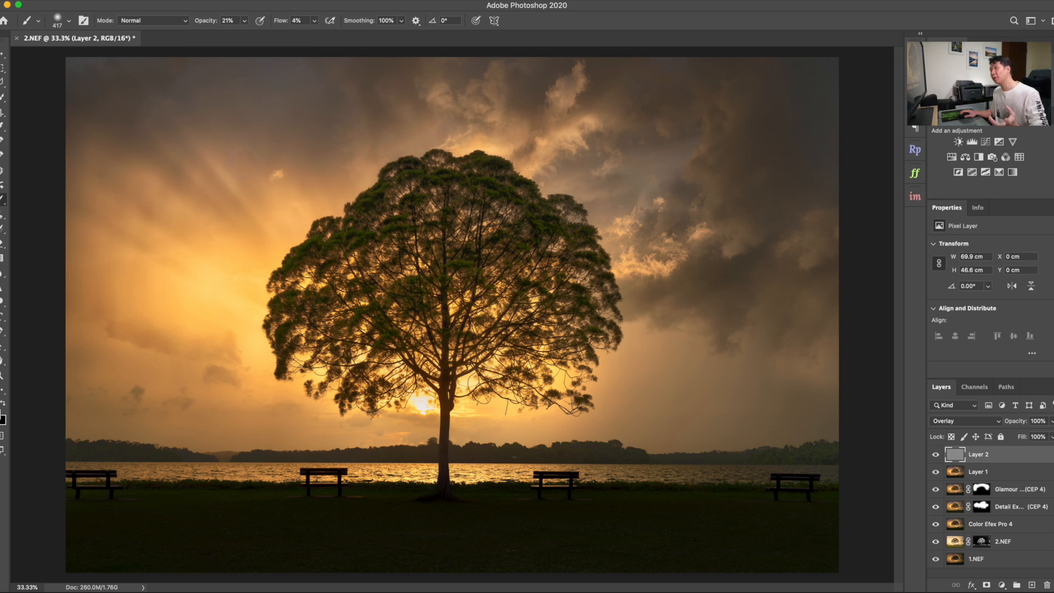
Burn the dark streaks in the sky left of the tree with black at brush size 214, and compare with the gray Overlay layer hidden
drag(207, 149, 187, 141)
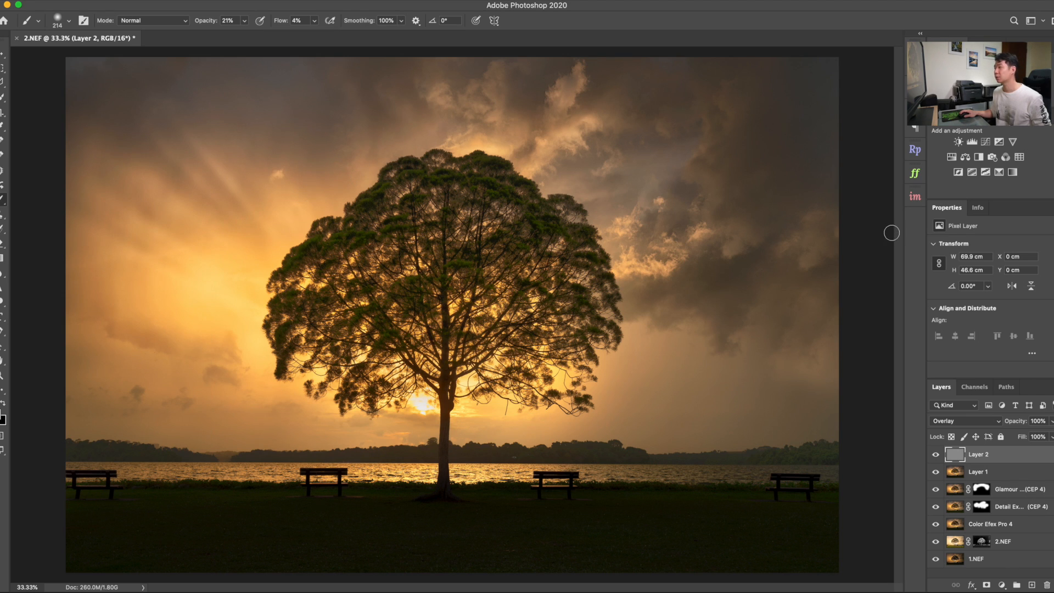
click(935, 454)
click(936, 454)
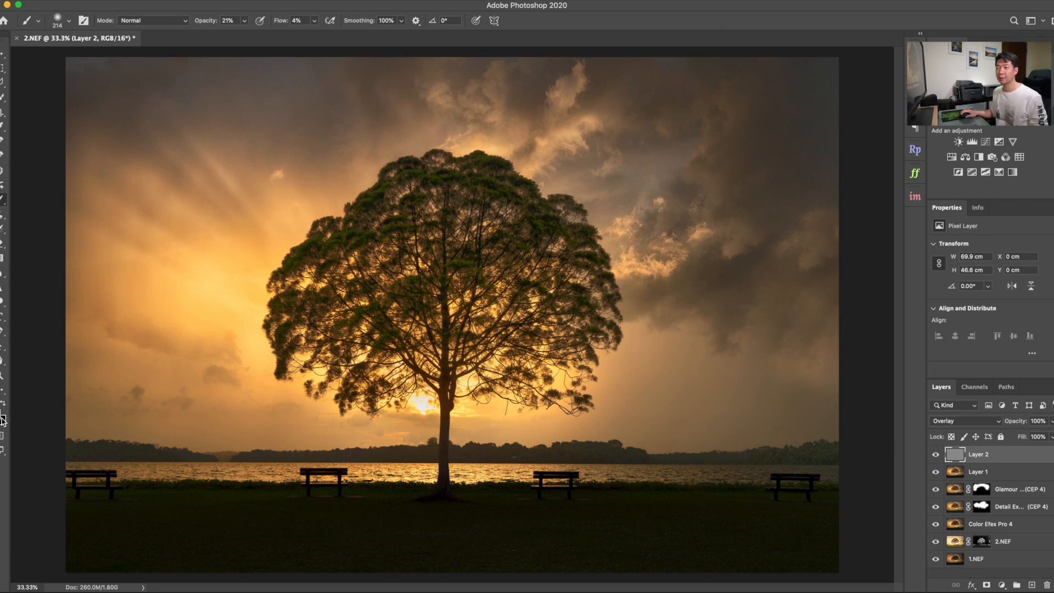
Dodge the light rays left of the tree with white on the gray Overlay layer, and compare with that layer hidden
key(x)
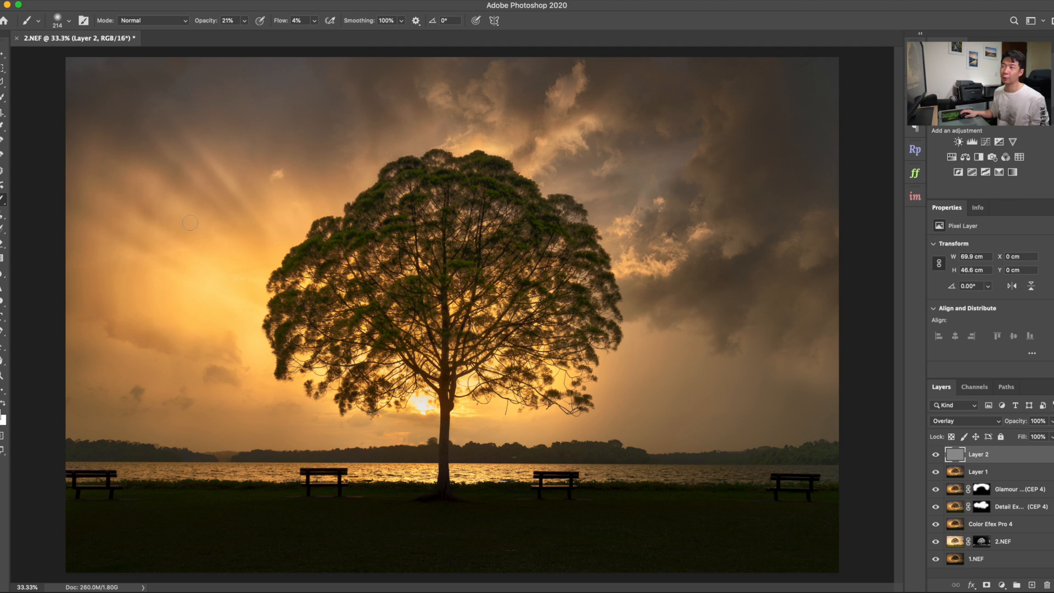
mouse_move(201, 162)
mouse_down()
mouse_move(243, 217)
mouse_move(226, 149)
mouse_move(267, 218)
mouse_up()
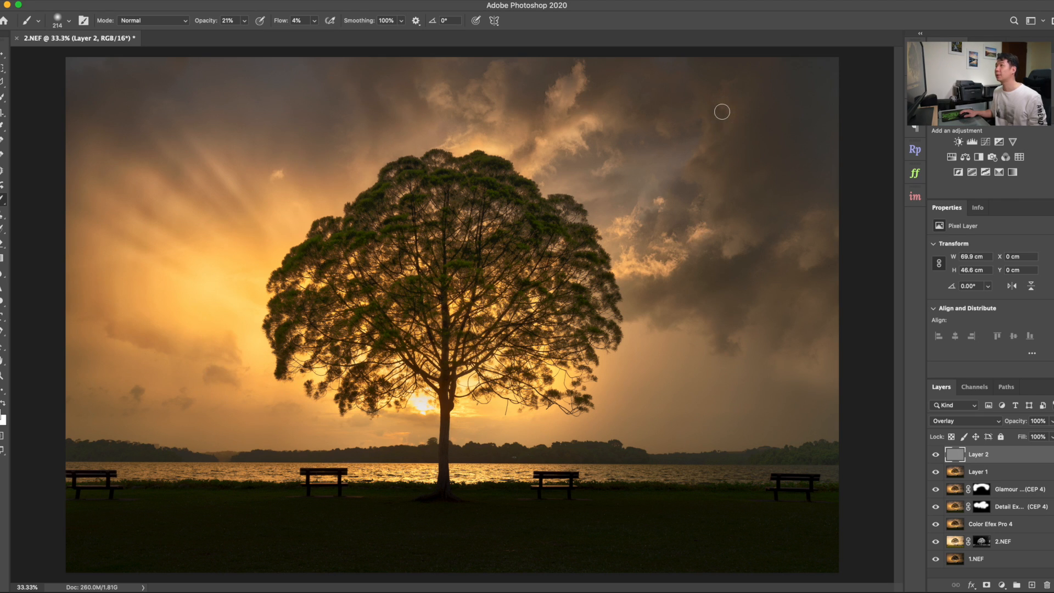
click(935, 454)
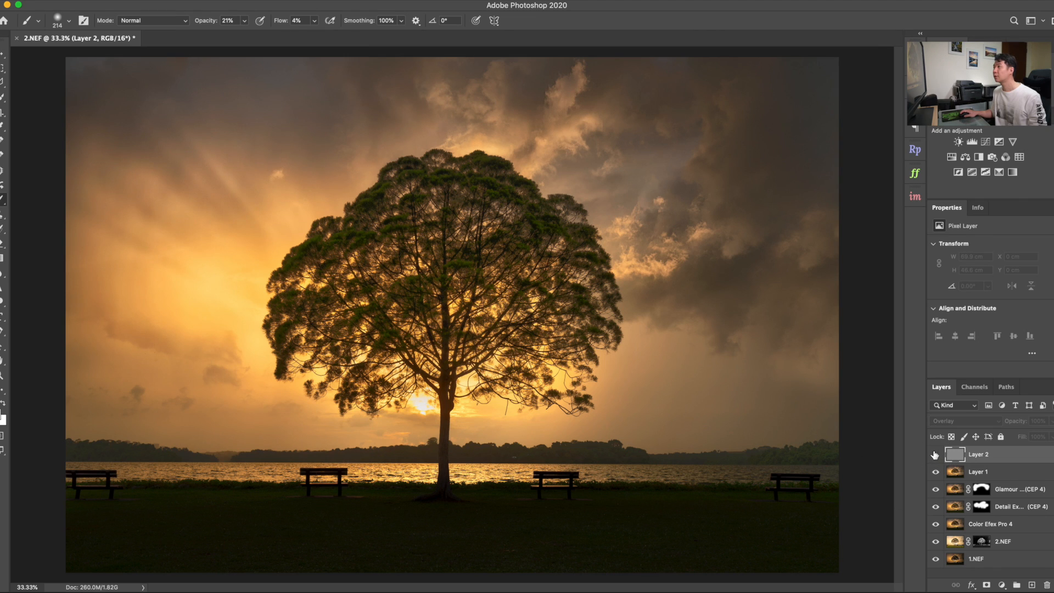
click(935, 455)
click(934, 456)
click(935, 455)
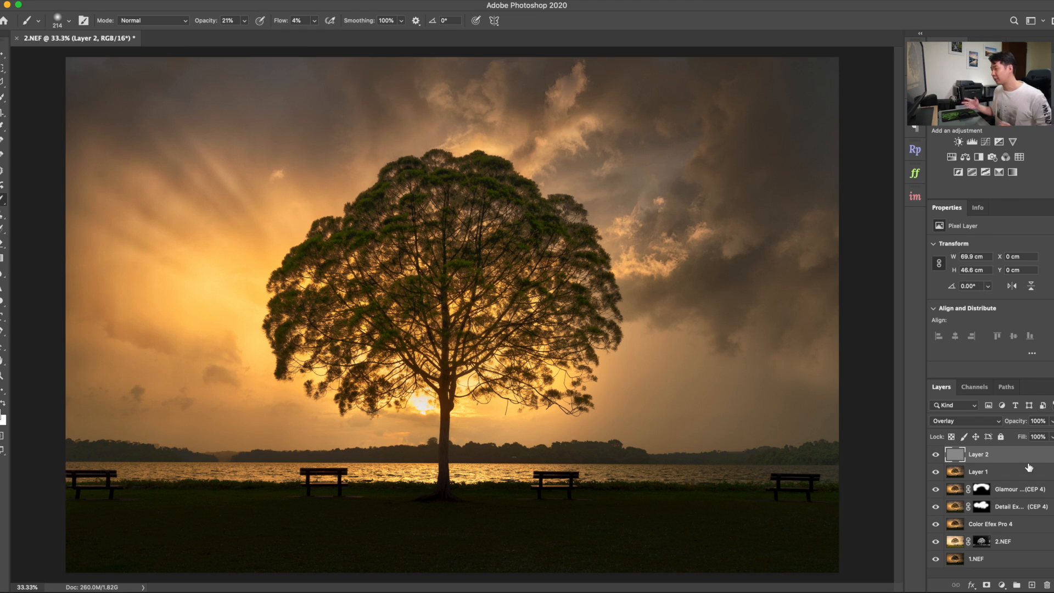
Stamp all visible layers into a new top layer and apply a Gaussian Blur with a 46.0-pixel radius
shift+click(1012, 473)
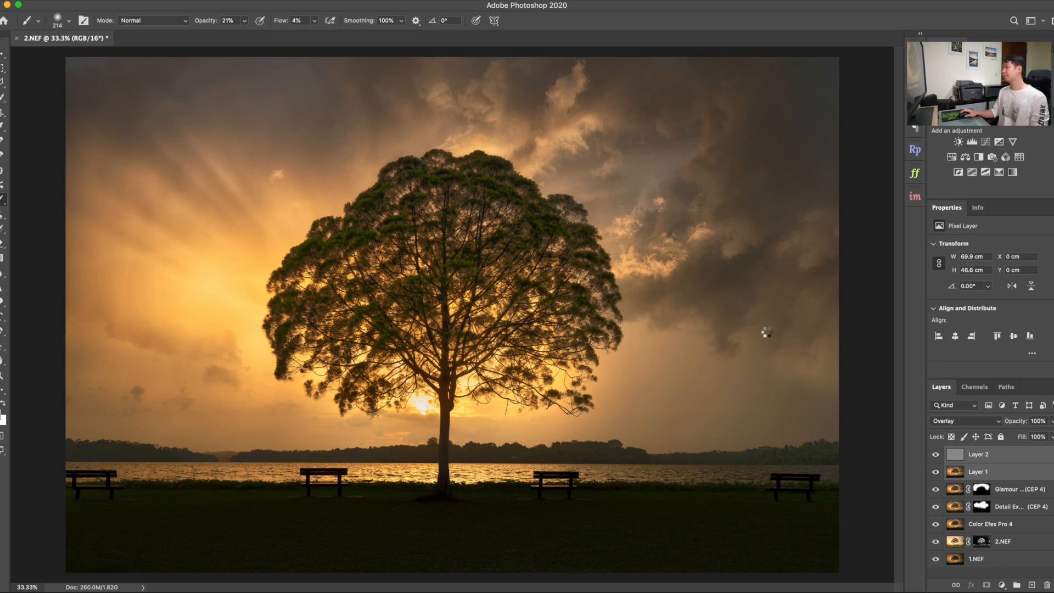
key(alt+shift+super+e)
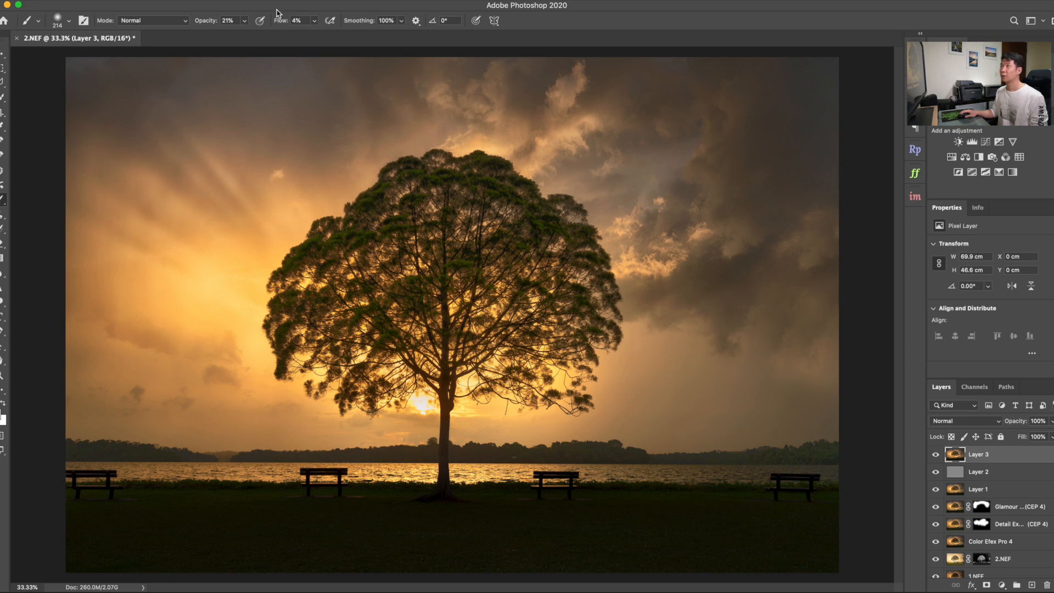
click(256, 2)
mouse_move(302, 126)
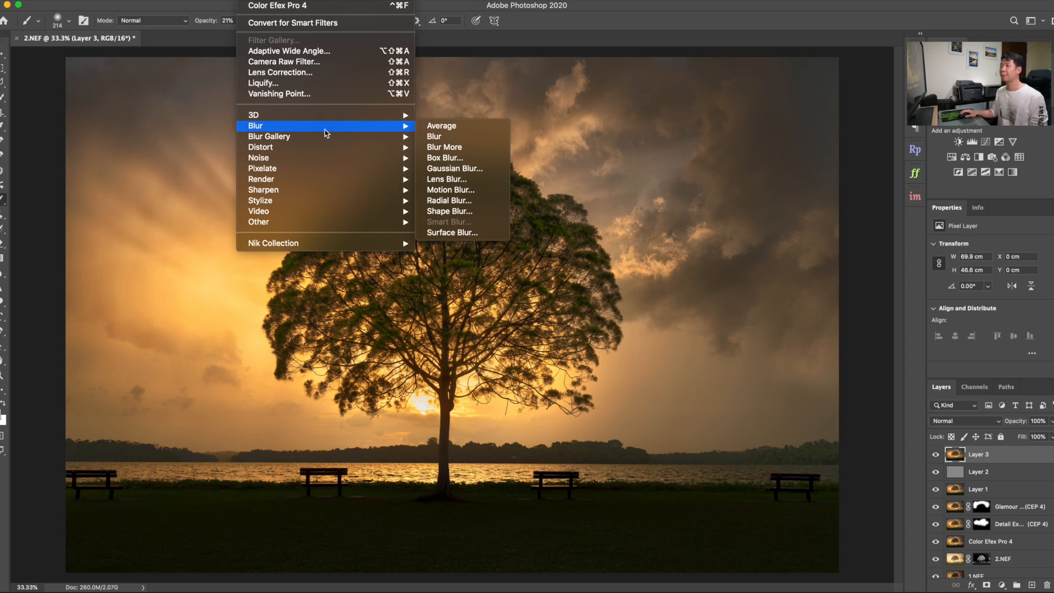
click(500, 169)
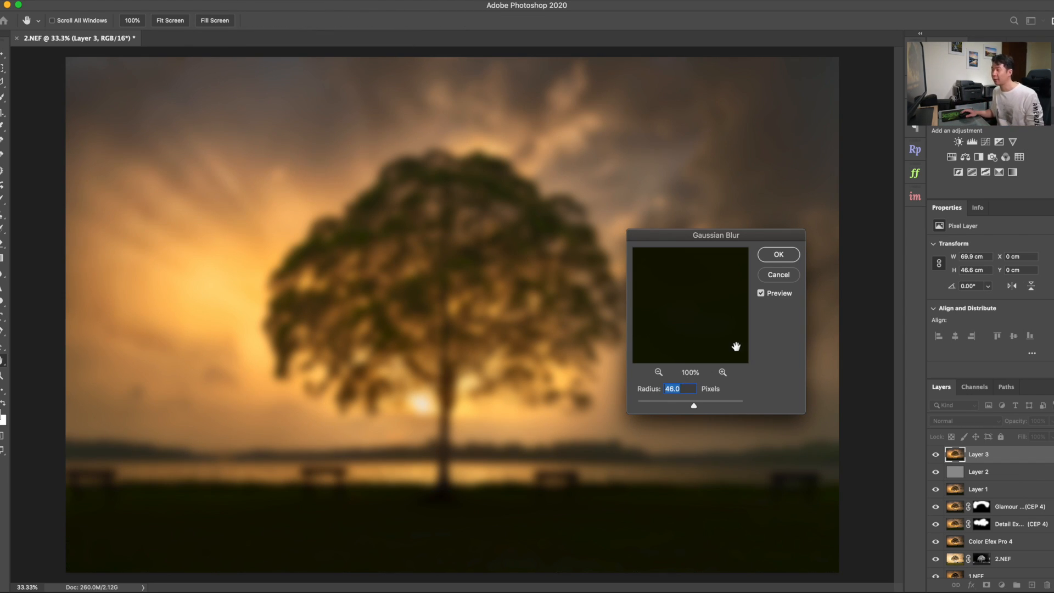
click(779, 262)
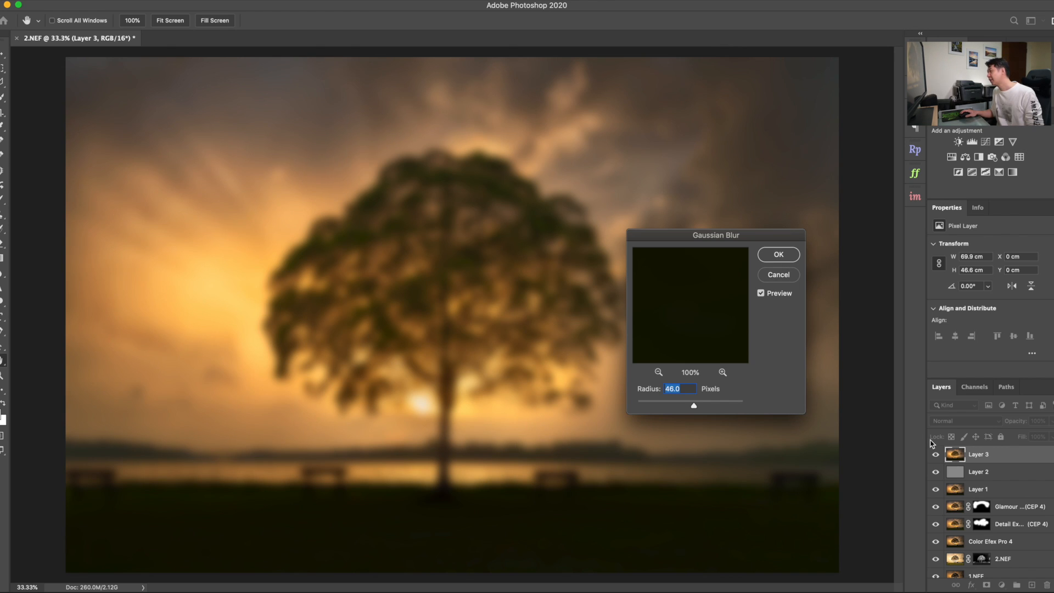
Set the blurred layer to Screen blending at 23% opacity, and compare the photo with and without its glow
click(955, 421)
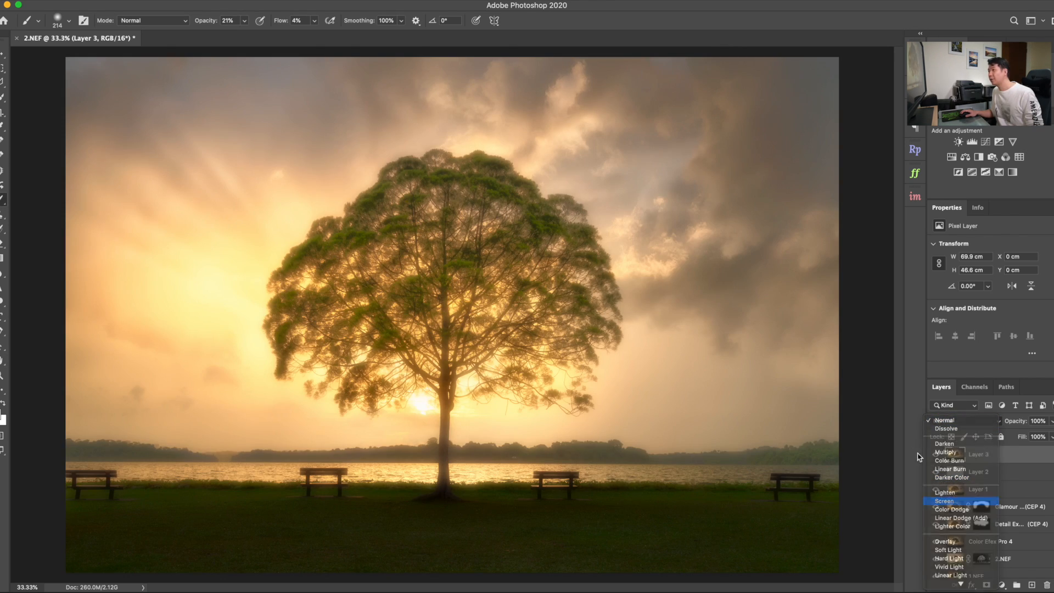
click(952, 501)
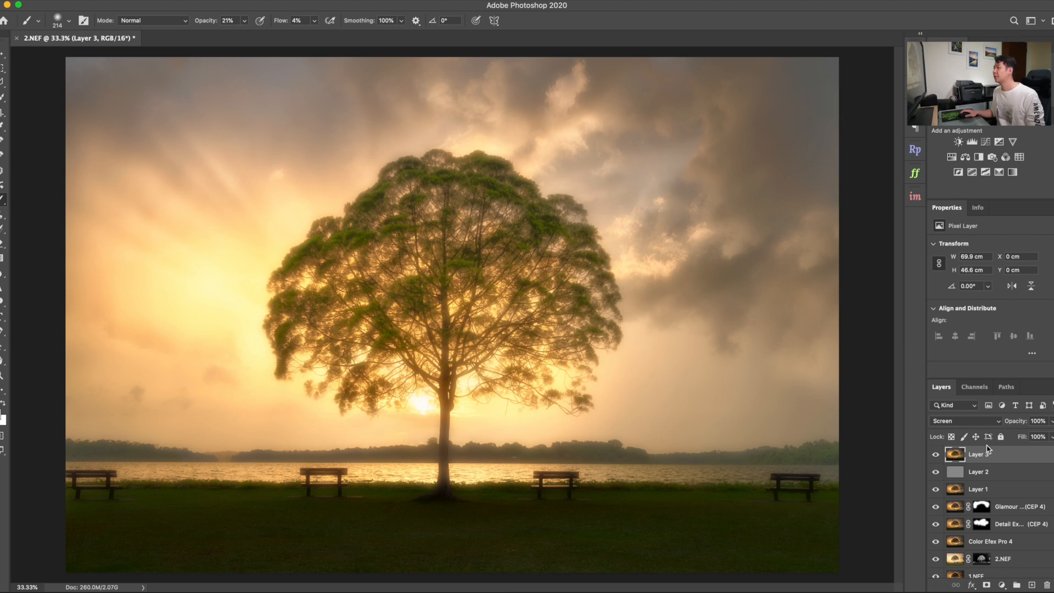
drag(1016, 421, 970, 428)
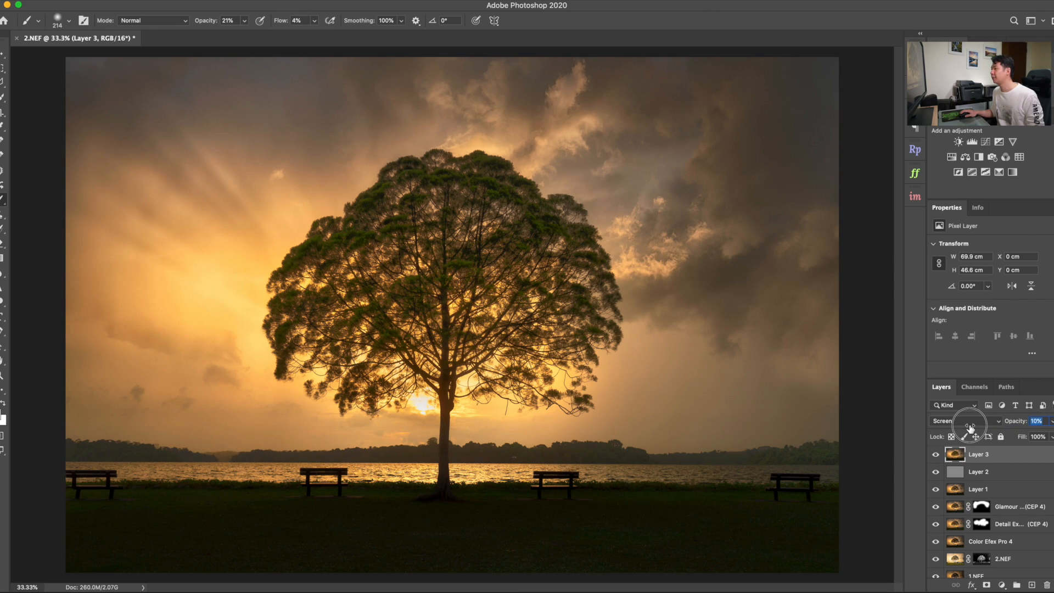
click(936, 455)
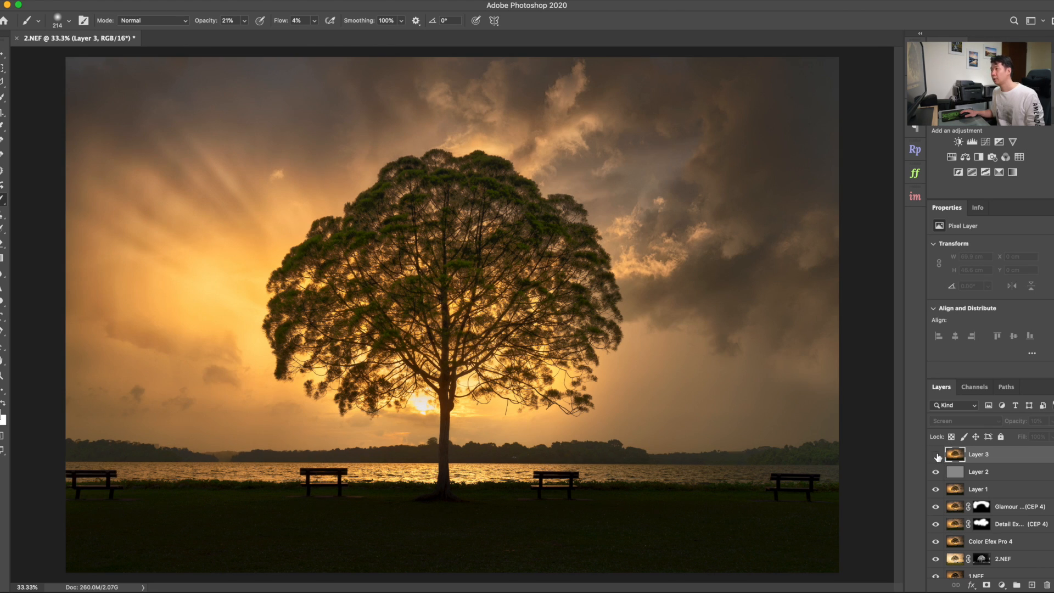
click(935, 454)
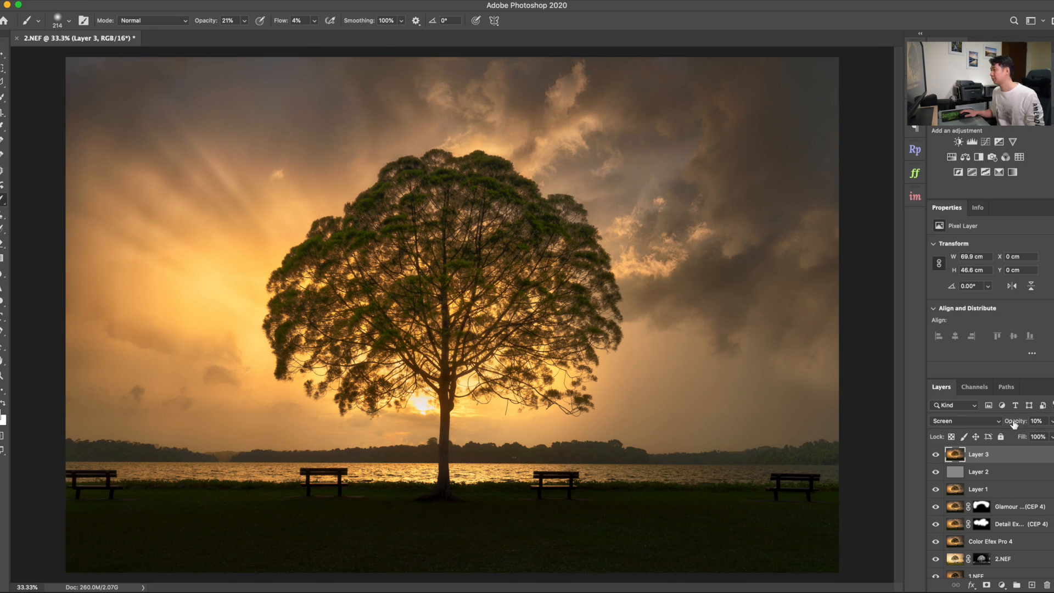
drag(1015, 425, 1019, 426)
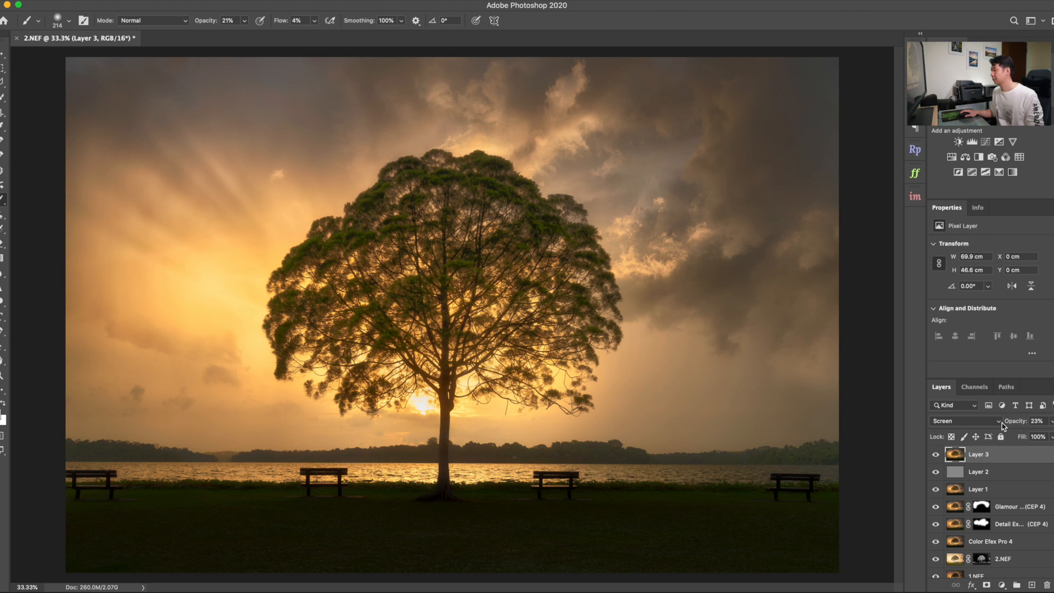
click(935, 456)
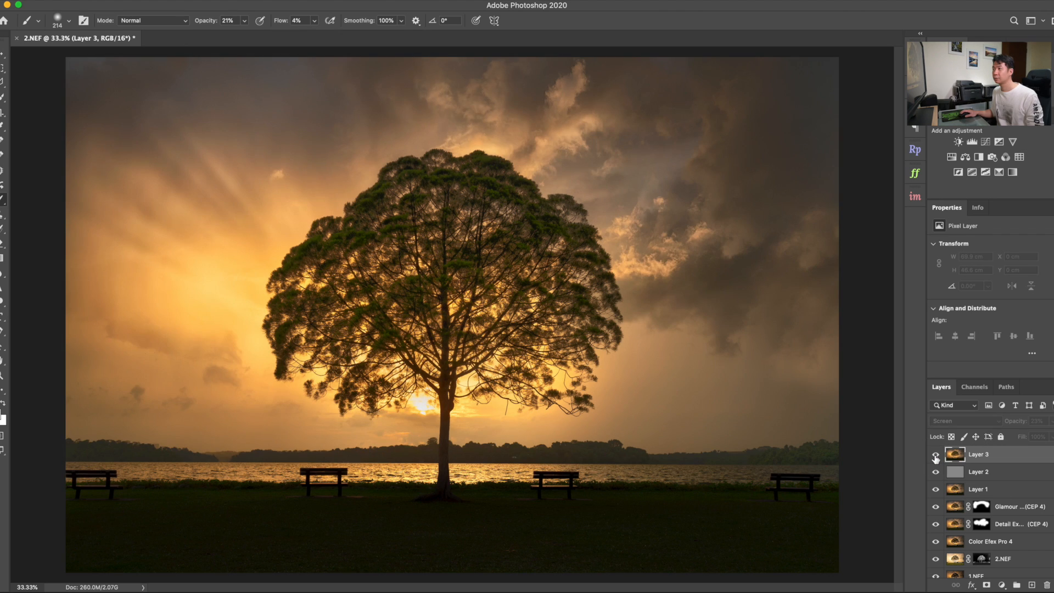
click(935, 455)
click(935, 456)
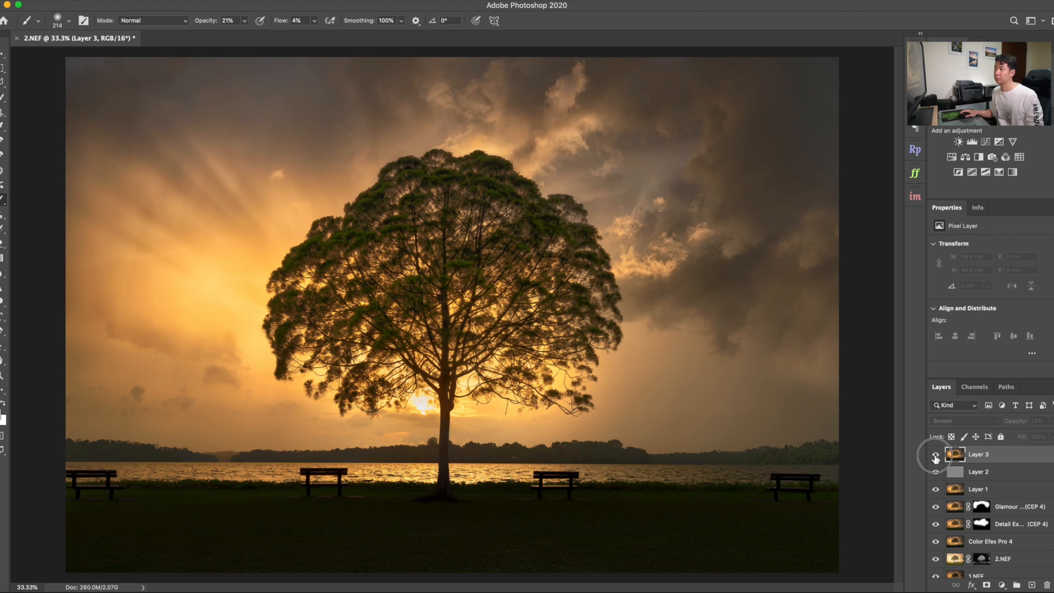
click(935, 456)
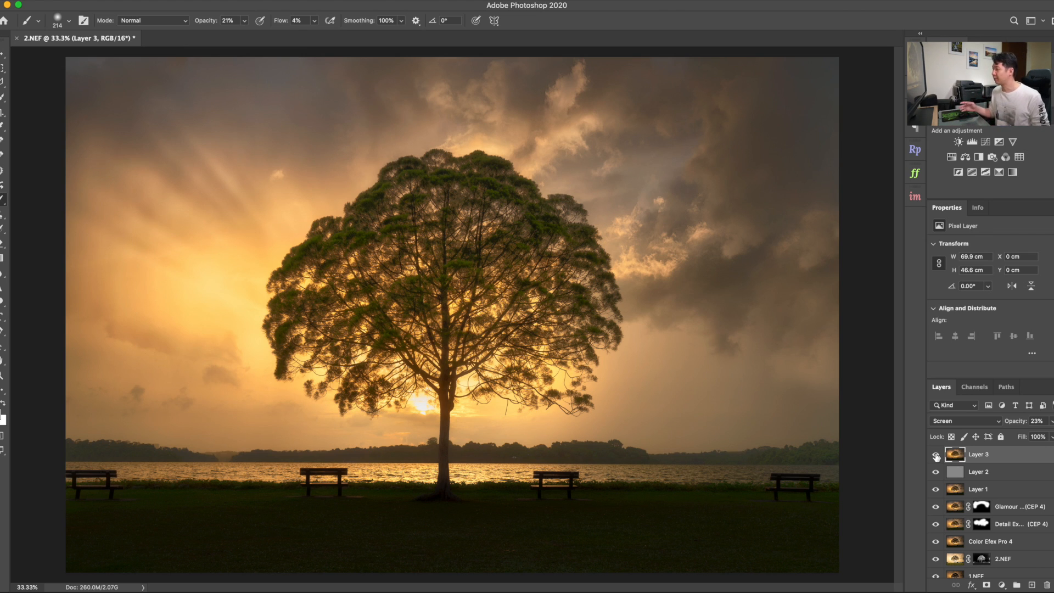
Stamp all visible layers into a new layer directly above the gray Overlay layer and apply High Pass with a 4.6-pixel radius
click(1005, 487)
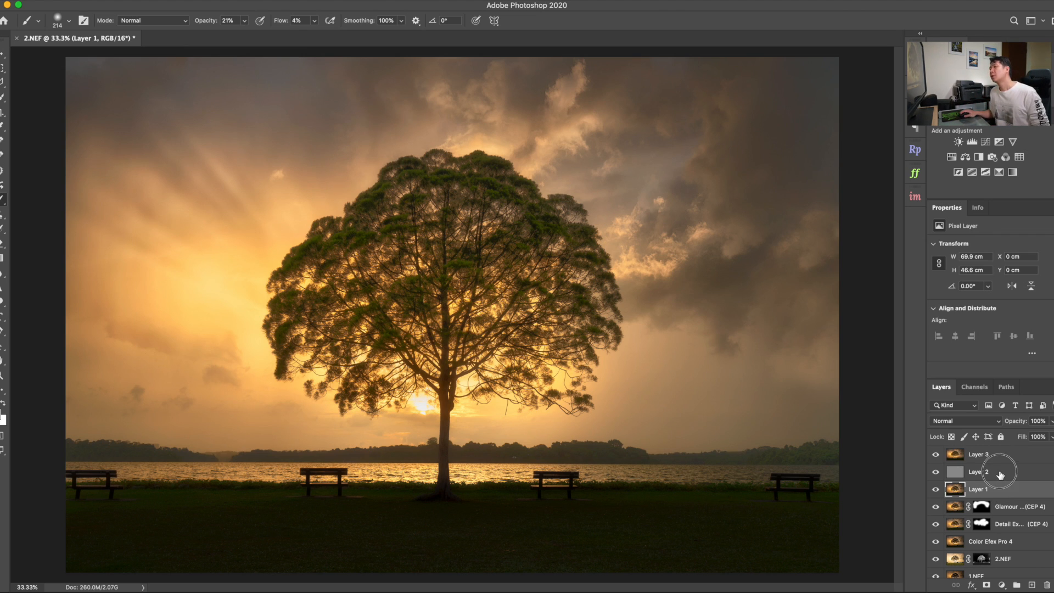
shift+click(1000, 474)
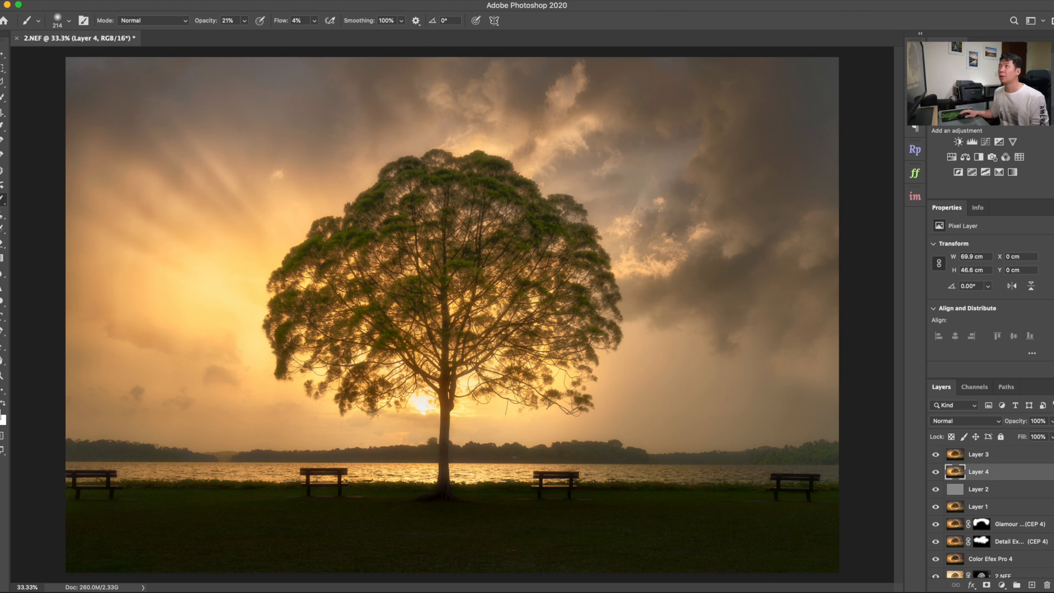
click(250, 0)
mouse_move(318, 222)
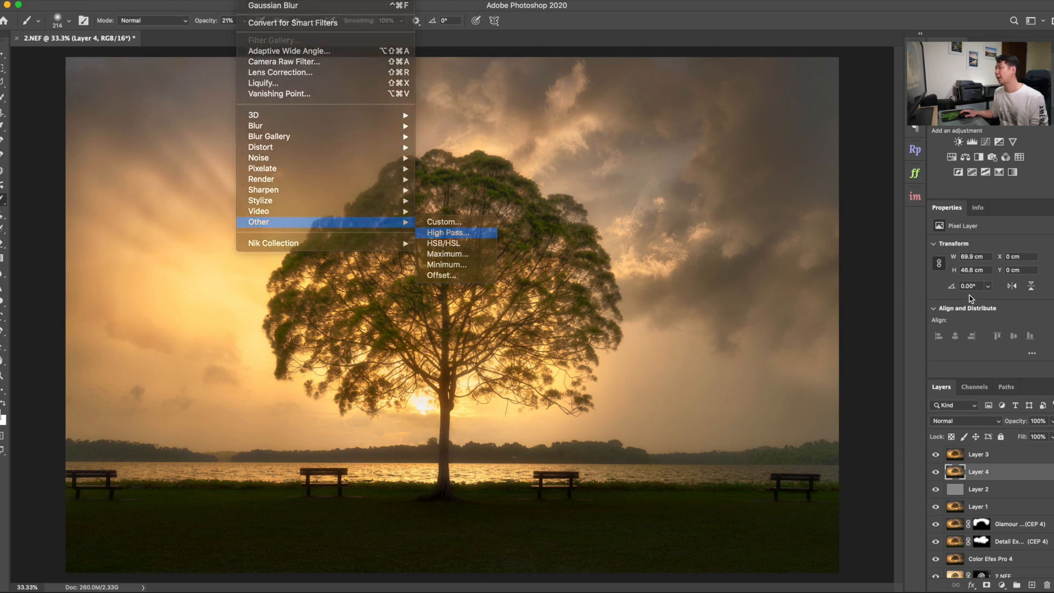
key(Return)
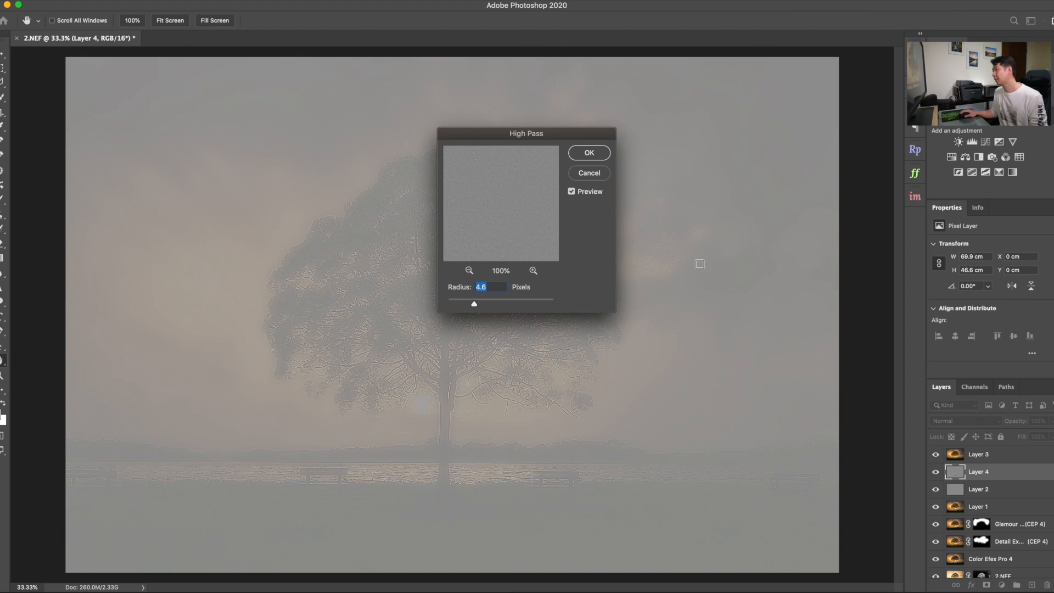
key(Return)
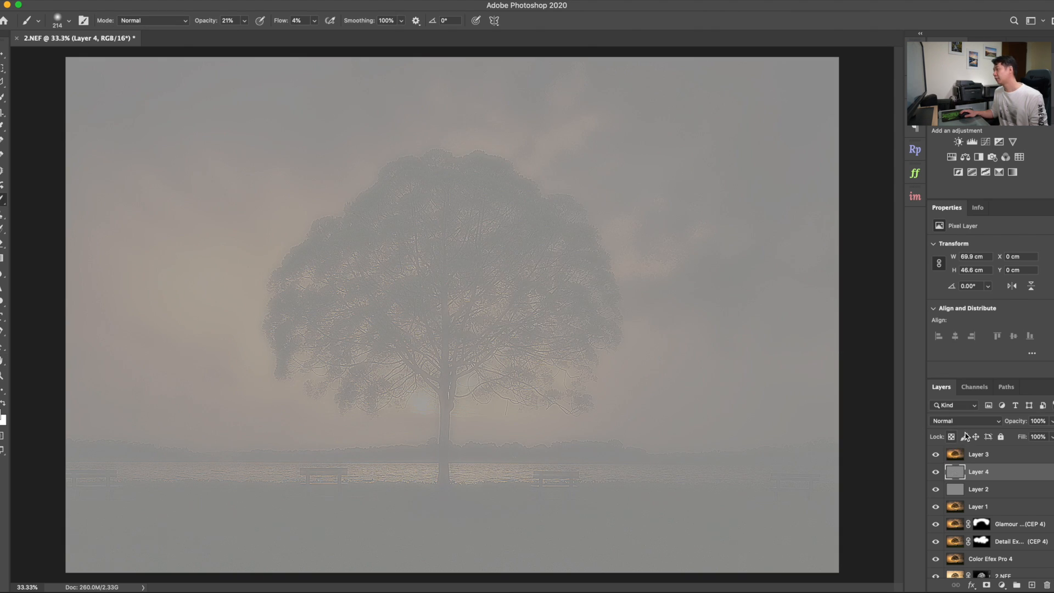
Set the High Pass layer to Overlay blending at 43% opacity
click(966, 421)
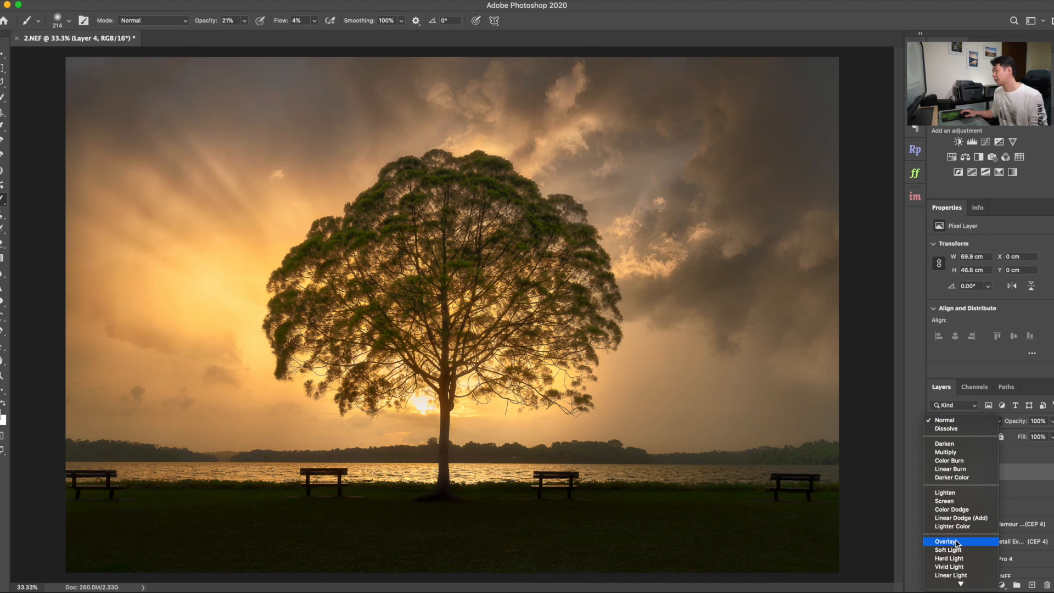
click(954, 541)
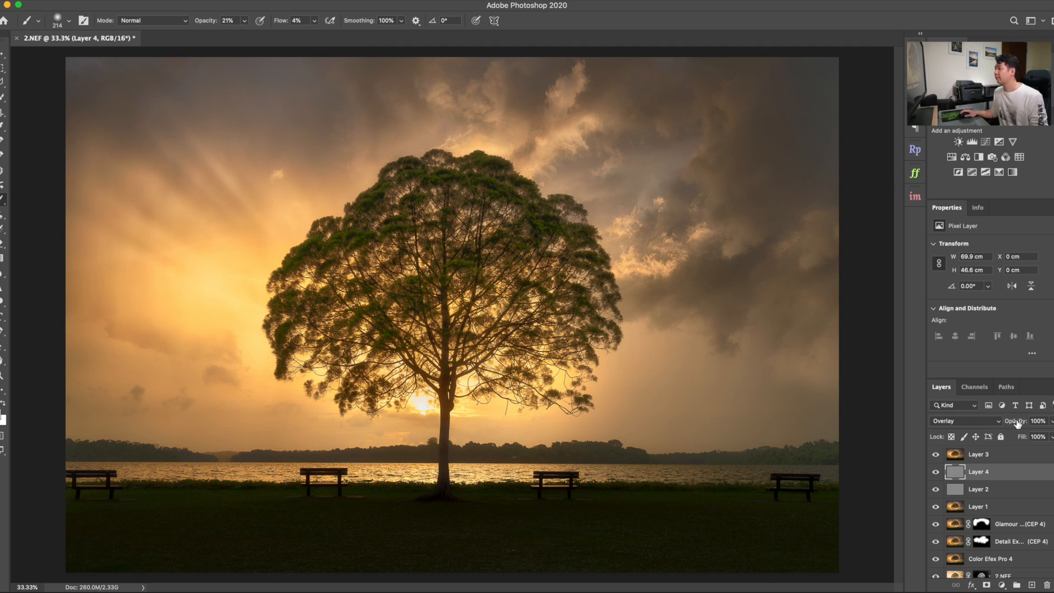
drag(1017, 421, 1013, 424)
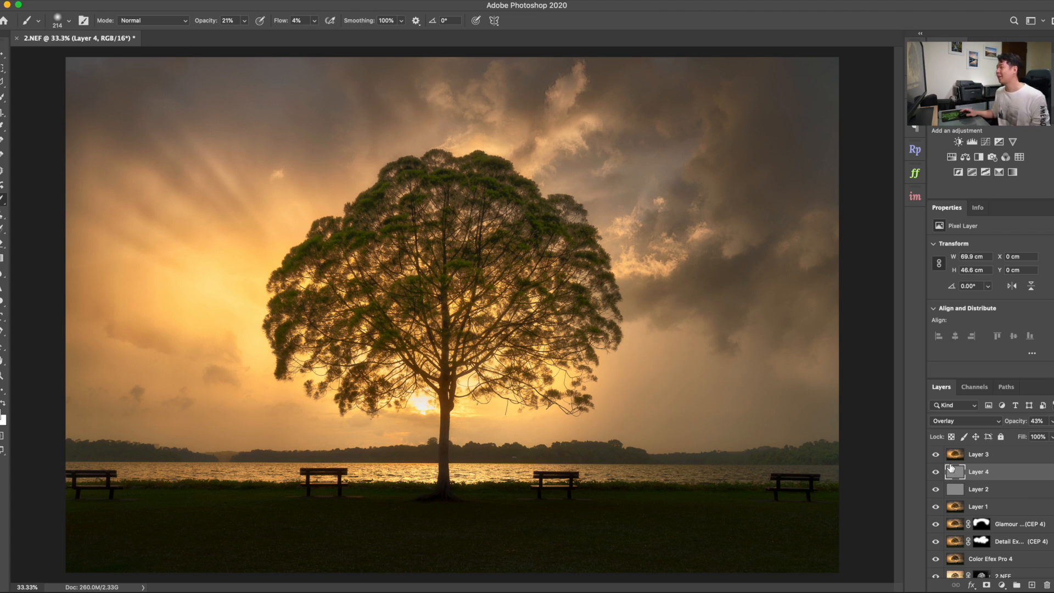
Save the edited photo and warm 1-Edit-2.tif in Lightroom Classic by setting Temp to +8
key(super+s)
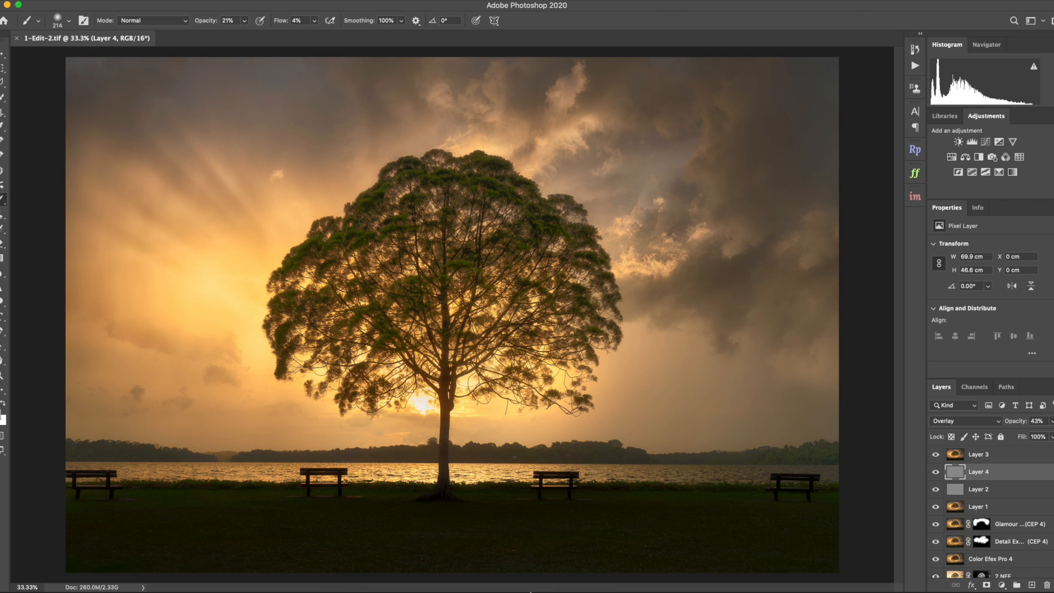
click(472, 574)
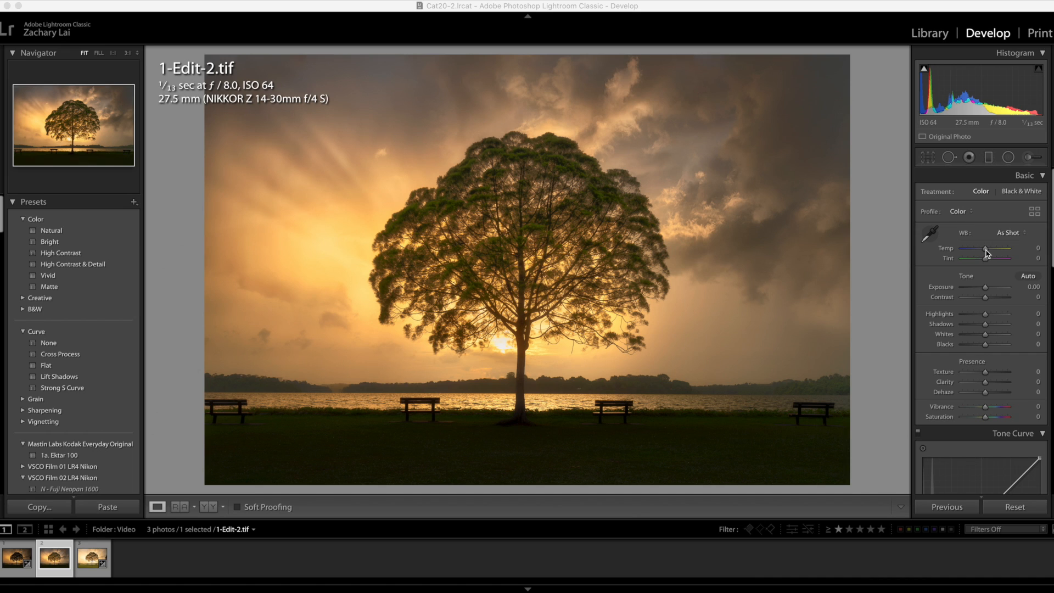
drag(987, 253, 989, 252)
Crop the photo slightly at the original aspect ratio so that the tree trunk sits in the horizontal center of the frame
click(926, 161)
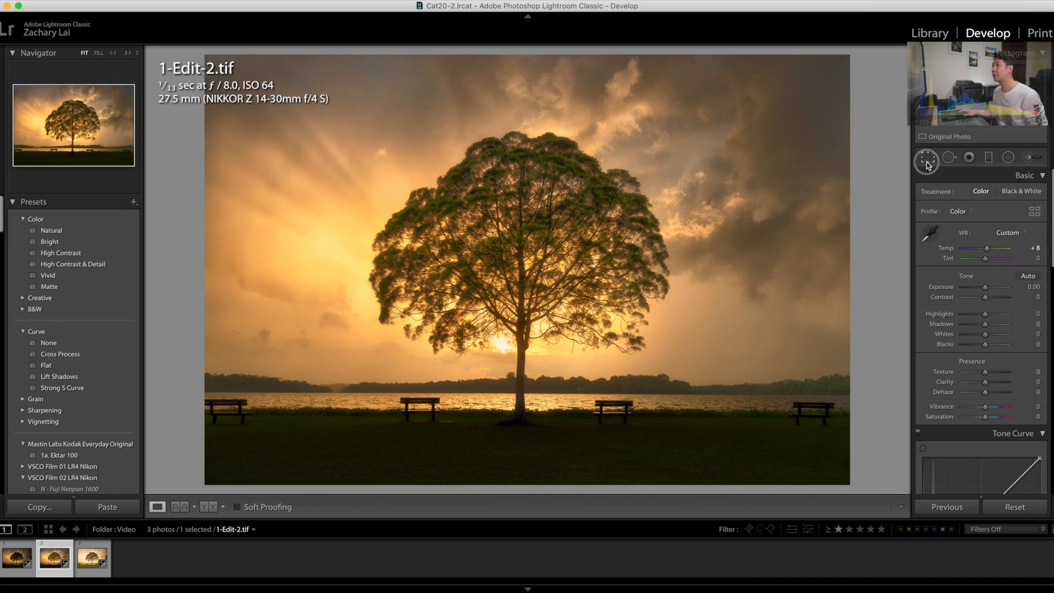
click(847, 484)
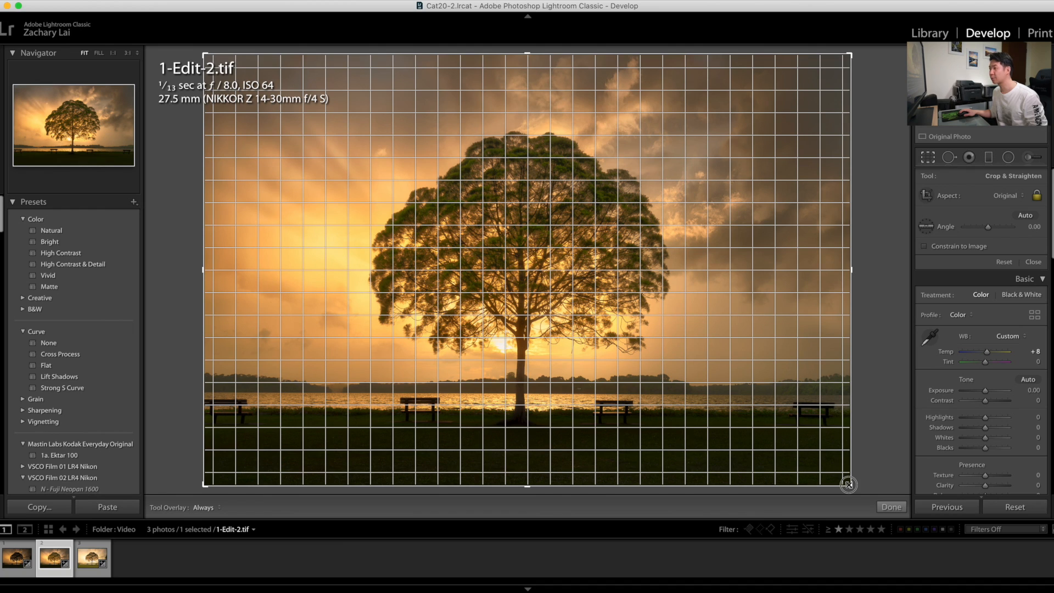
drag(848, 484, 845, 481)
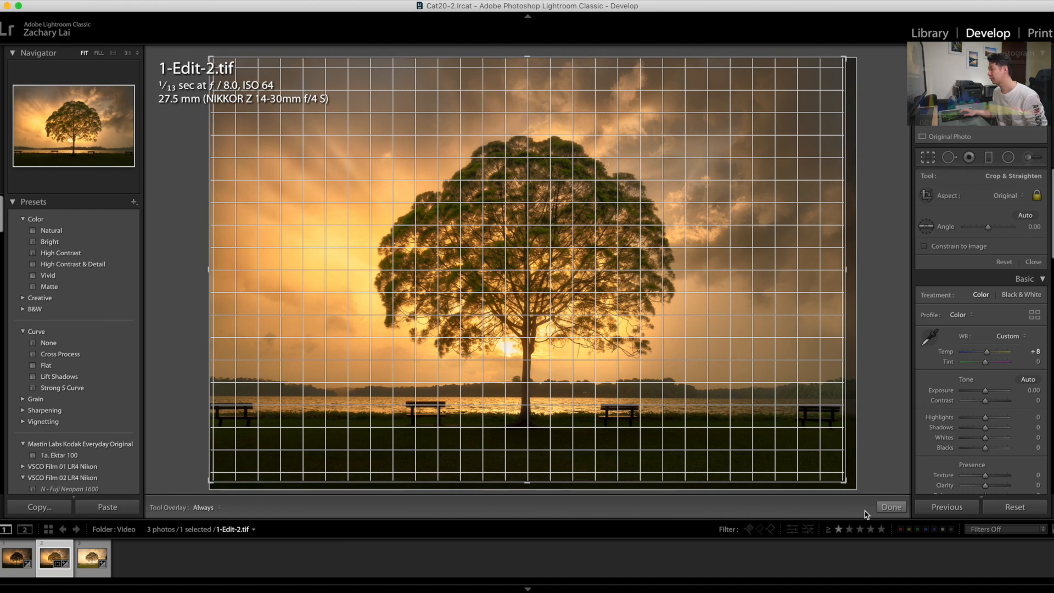
click(889, 507)
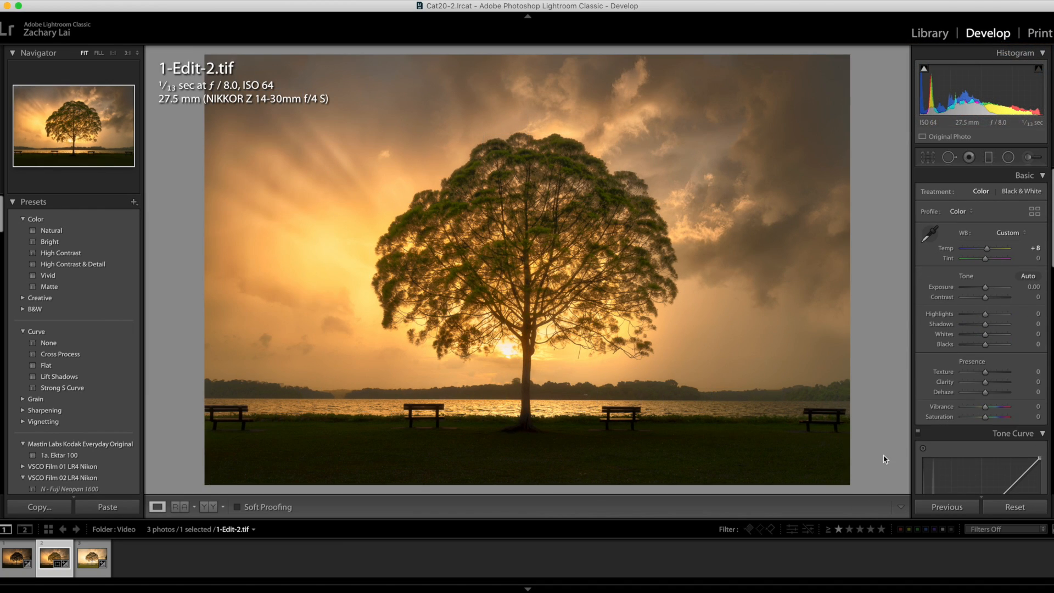